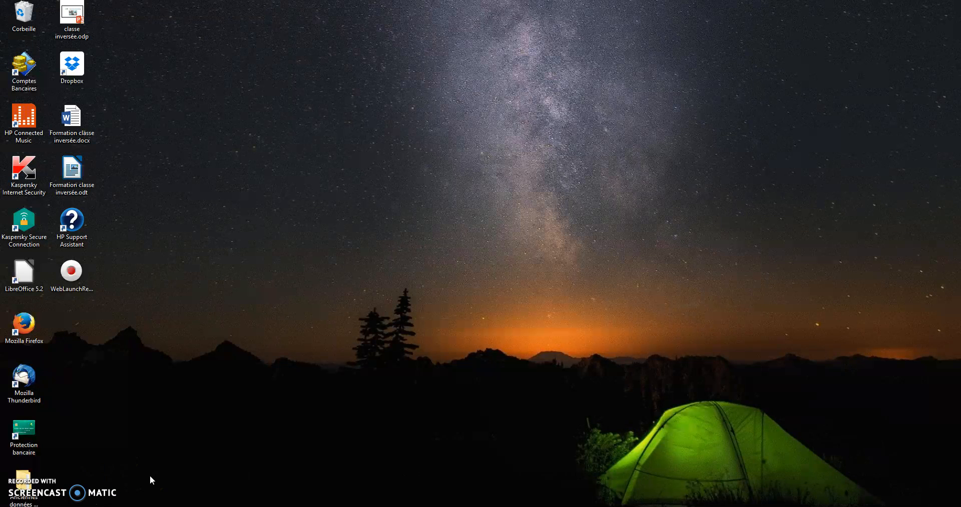
Step: Open Firefox and search the web for "lycee offranville"
{"action": "double_click", "coordinate": [24, 335]}
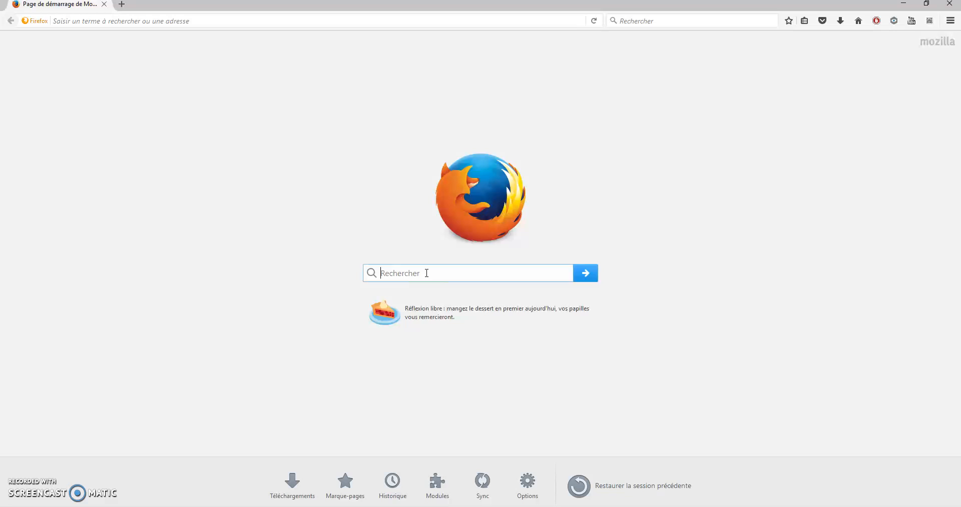
{"action": "type", "text": "lycee"}
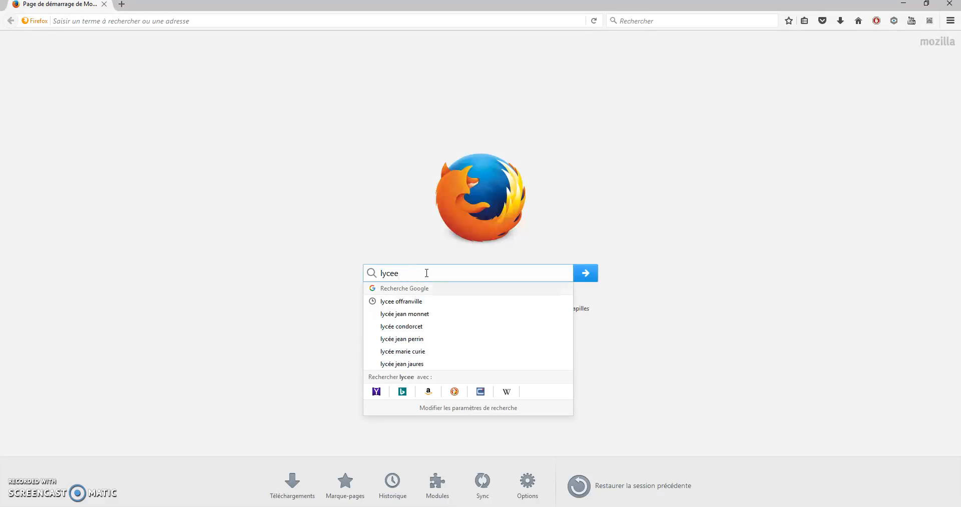
{"action": "type", "text": " offran"}
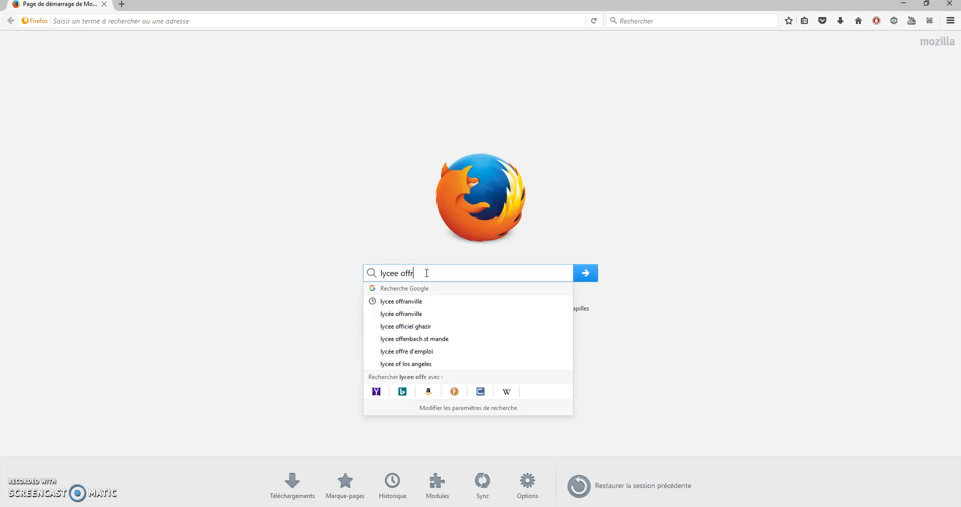
{"action": "type", "text": "ville"}
{"action": "key", "text": "Return"}
{"action": "left_click", "coordinate": [436, 309]}
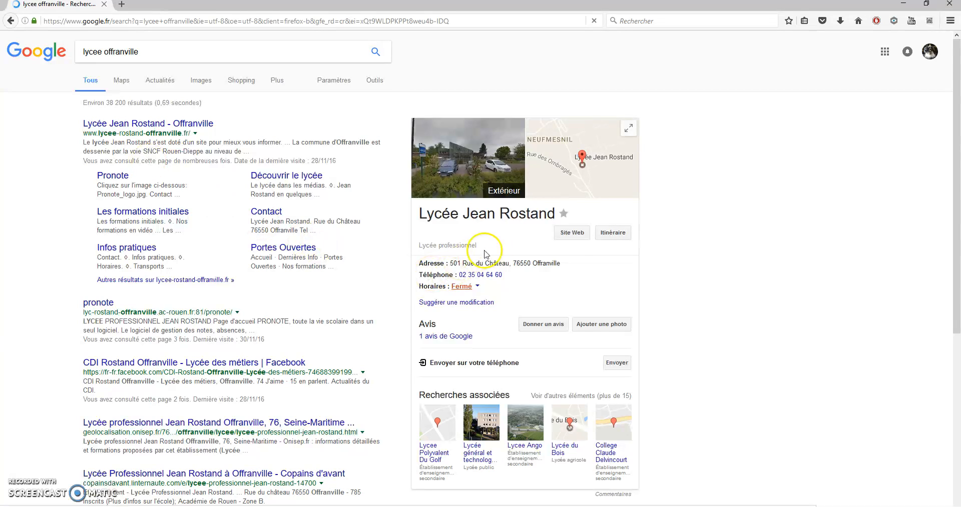
Step: Open the Lycée Jean Rostand website from the school's information card in the search results
{"action": "left_click", "coordinate": [569, 233]}
{"action": "left_click", "coordinate": [569, 233]}
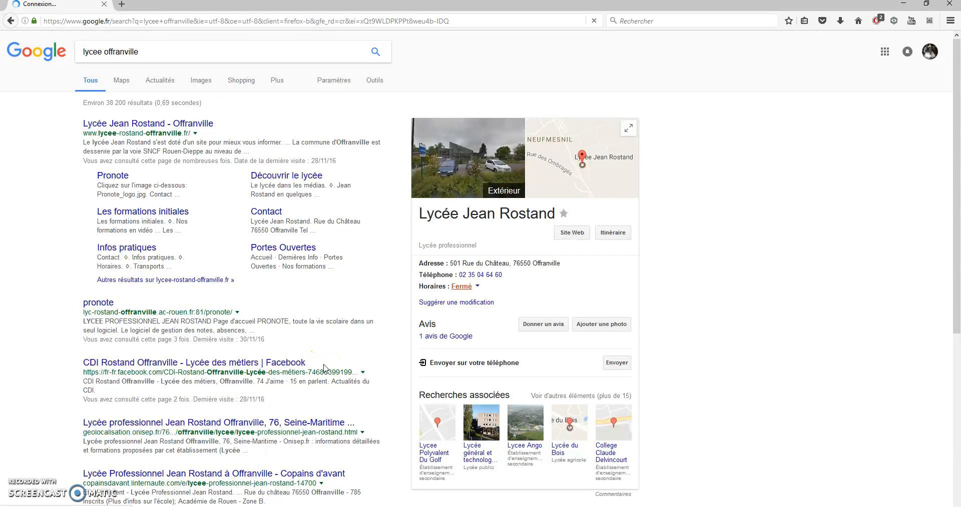
{"action": "scroll", "coordinate": [324, 369], "scroll_direction": "down", "scroll_amount": 2}
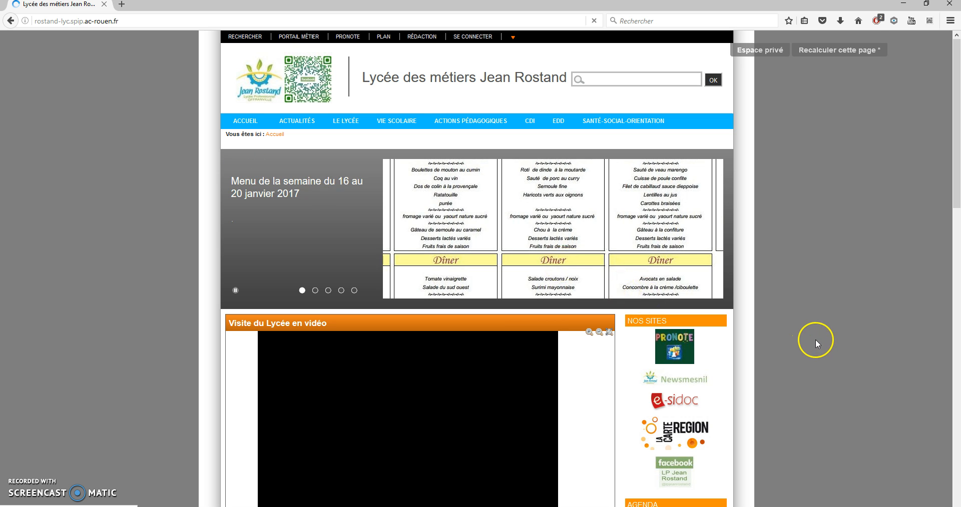
Step: Locate the login and password fields in the Accès restreint section of the school's home page
{"action": "scroll", "coordinate": [794, 350], "scroll_direction": "down", "scroll_amount": 8}
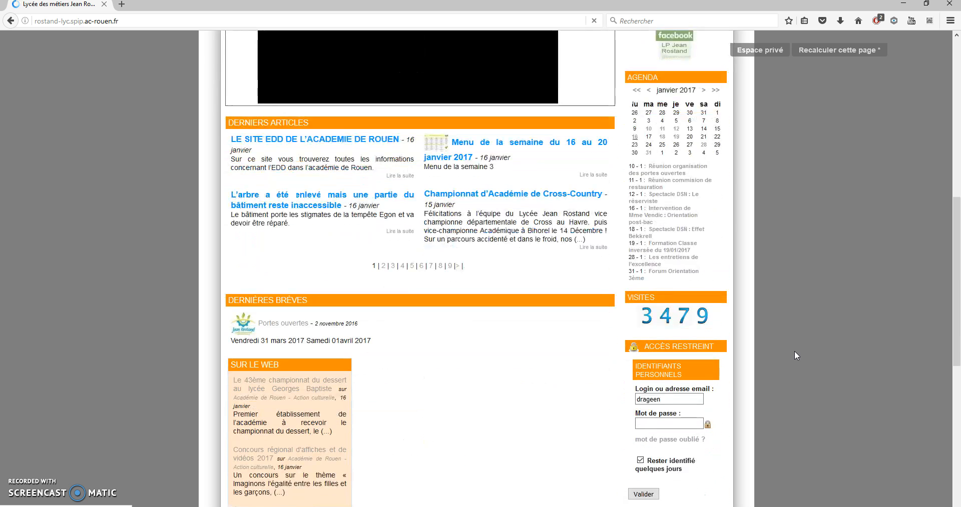
{"action": "left_click", "coordinate": [657, 401]}
{"action": "type", "text": "drageen"}
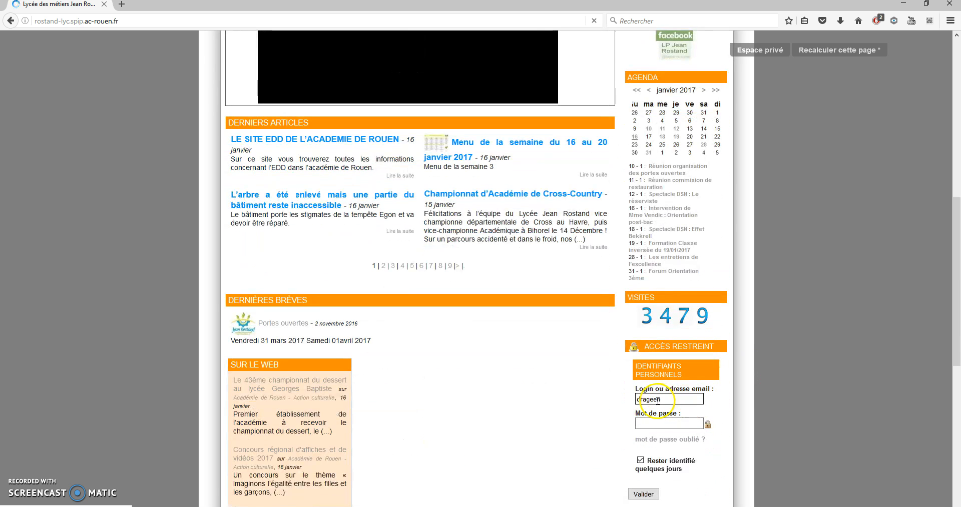
{"action": "left_click", "coordinate": [661, 425]}
{"action": "left_click", "coordinate": [663, 401]}
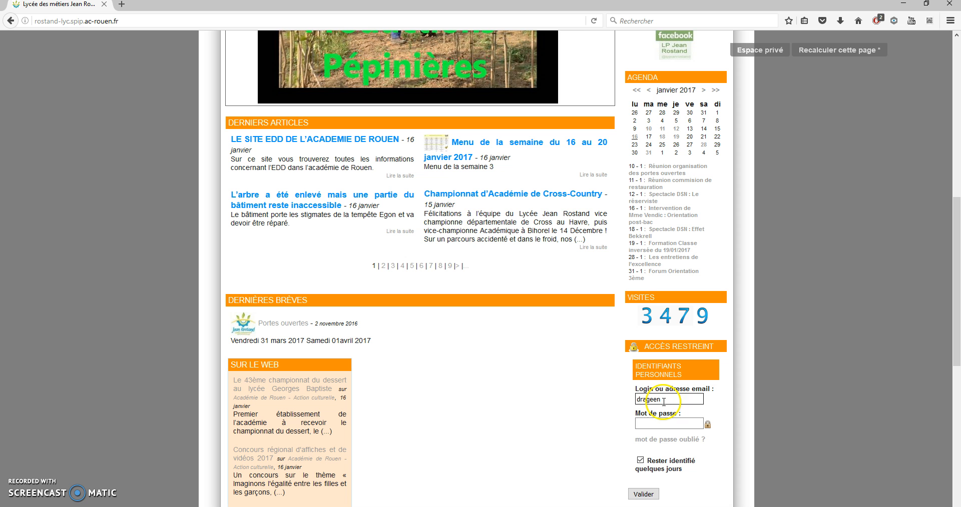
{"action": "left_click", "coordinate": [659, 425]}
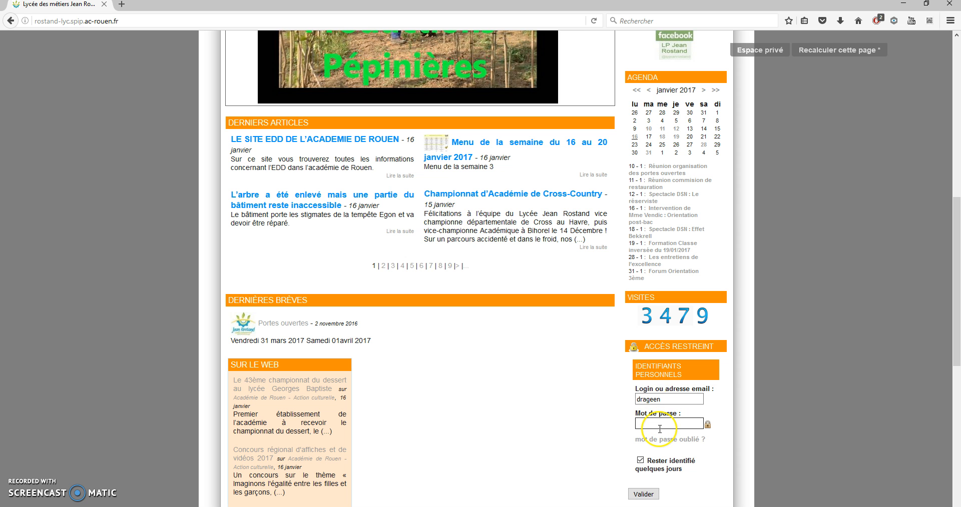
{"action": "scroll", "coordinate": [660, 429], "scroll_direction": "up", "scroll_amount": 10}
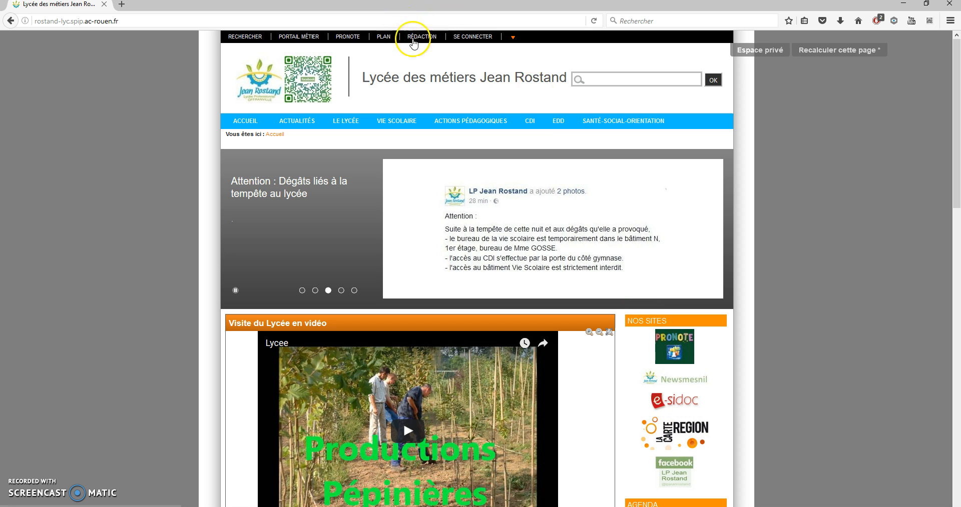
Step: Go to the Rédaction login page and enter the account login and password
{"action": "left_click", "coordinate": [418, 39]}
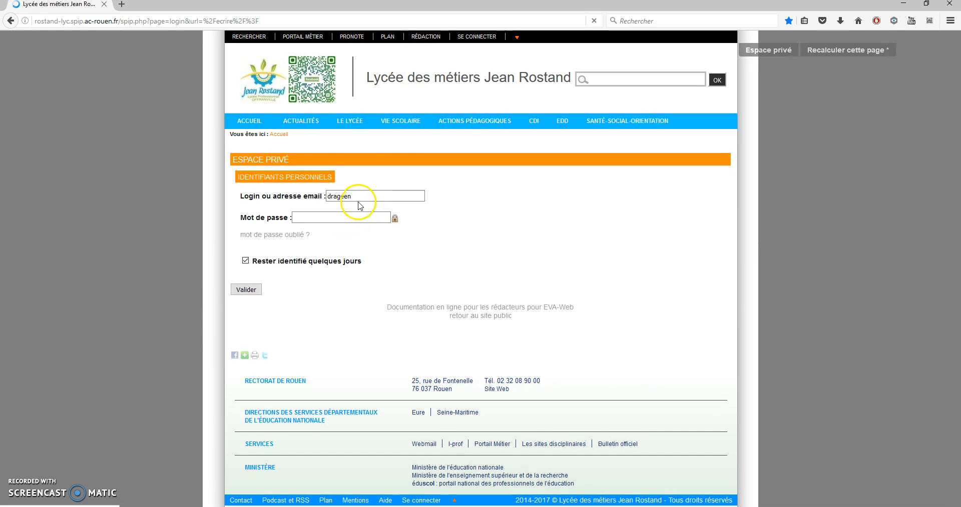
{"action": "left_click", "coordinate": [359, 198]}
{"action": "type", "text": "a"}
{"action": "left_click", "coordinate": [349, 218]}
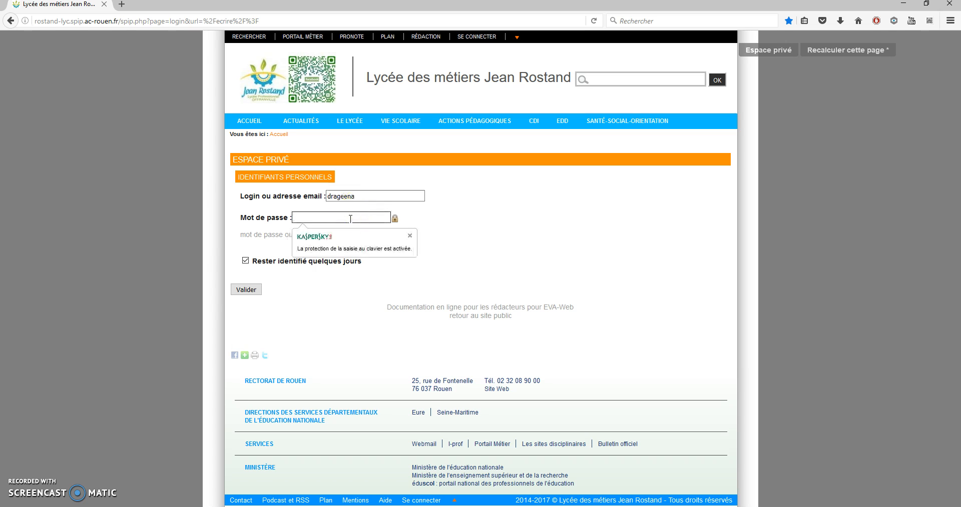
{"action": "type", "text": "••••••"}
Step: Turn off "Rester identifié quelques jours", submit the login and dismiss the browser's offer to save the credentials
{"action": "left_click", "coordinate": [305, 263]}
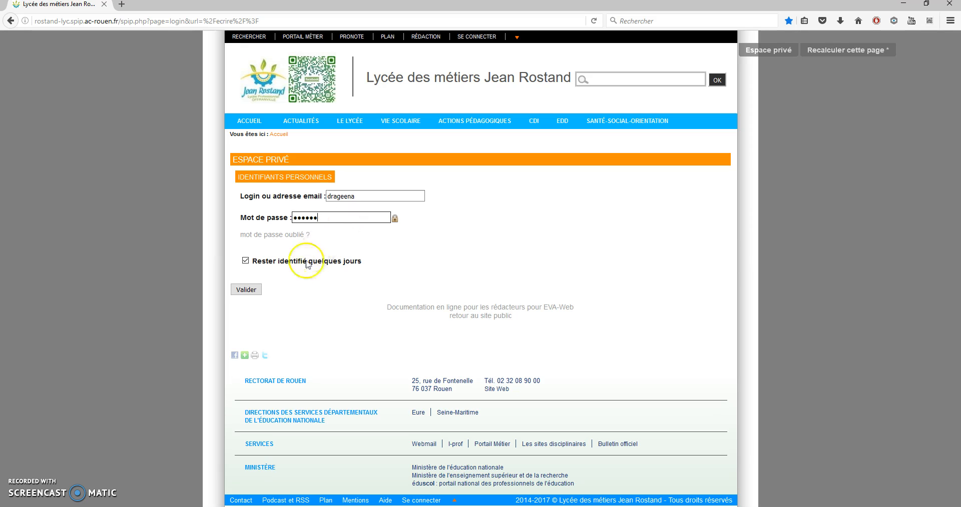
{"action": "left_click", "coordinate": [245, 261]}
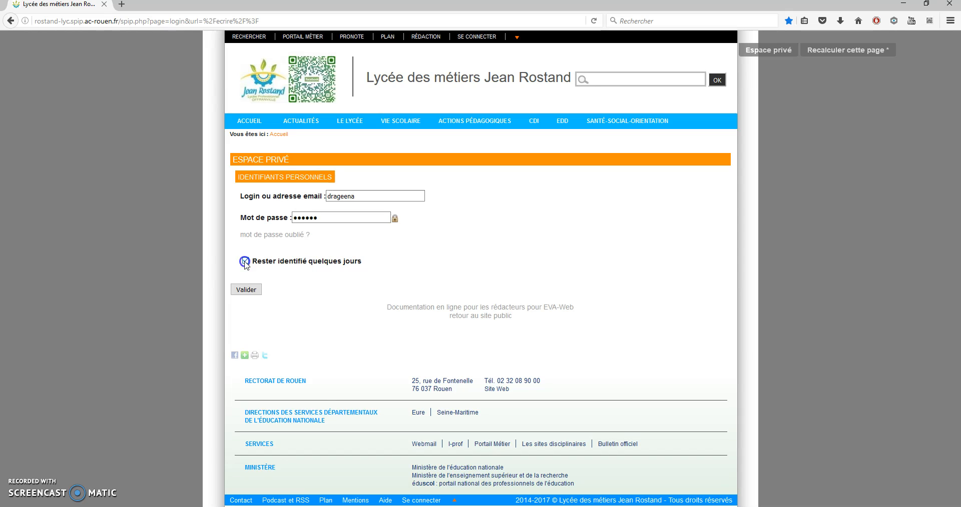
{"action": "left_click", "coordinate": [245, 290]}
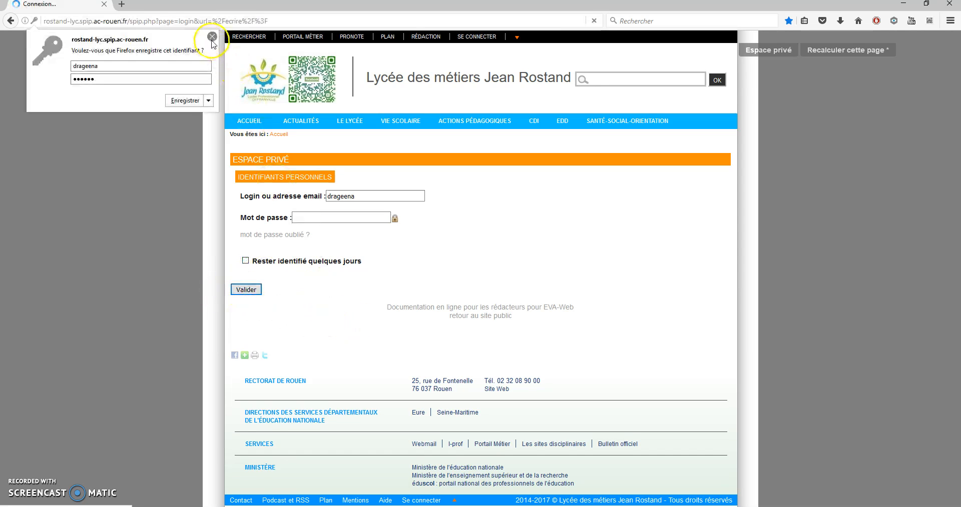
{"action": "left_click", "coordinate": [213, 38]}
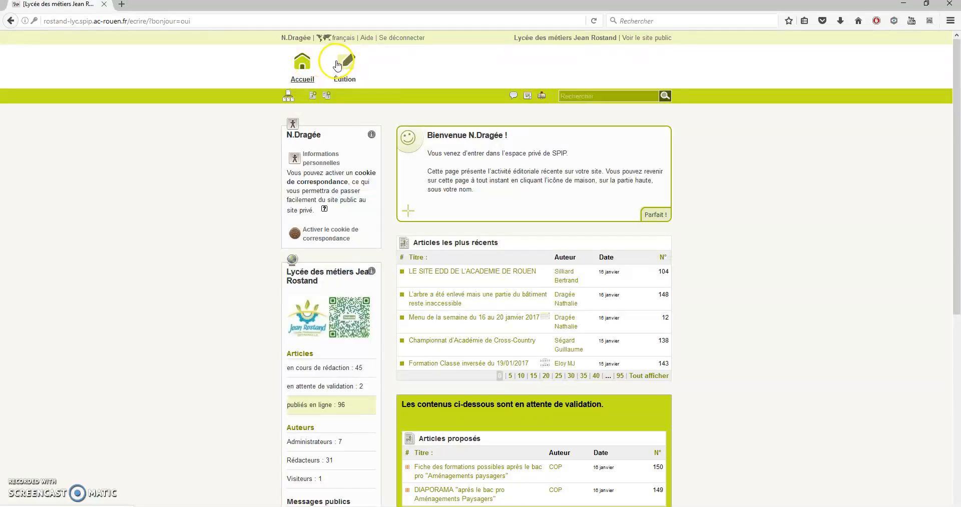
Step: Start writing a new article in the SPIP private area
{"action": "mouse_move", "coordinate": [340, 68]}
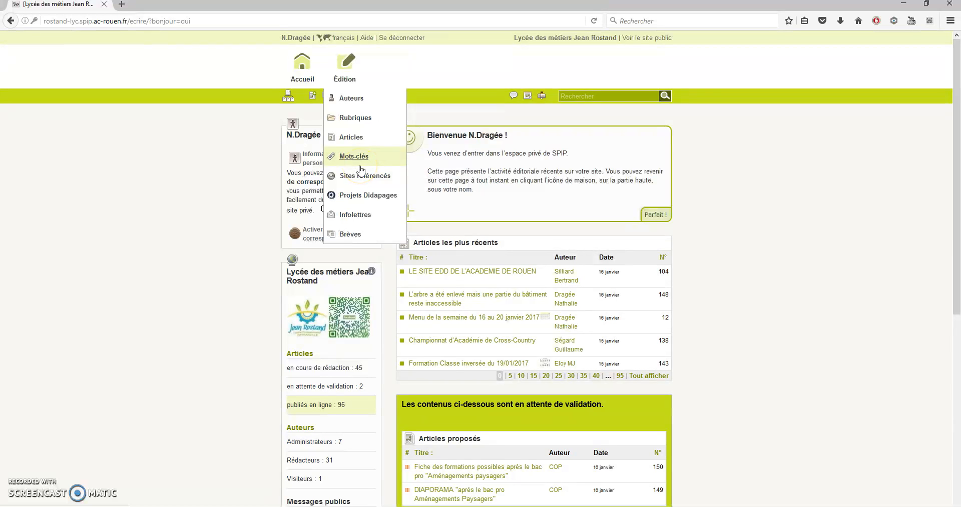
{"action": "left_click", "coordinate": [324, 100]}
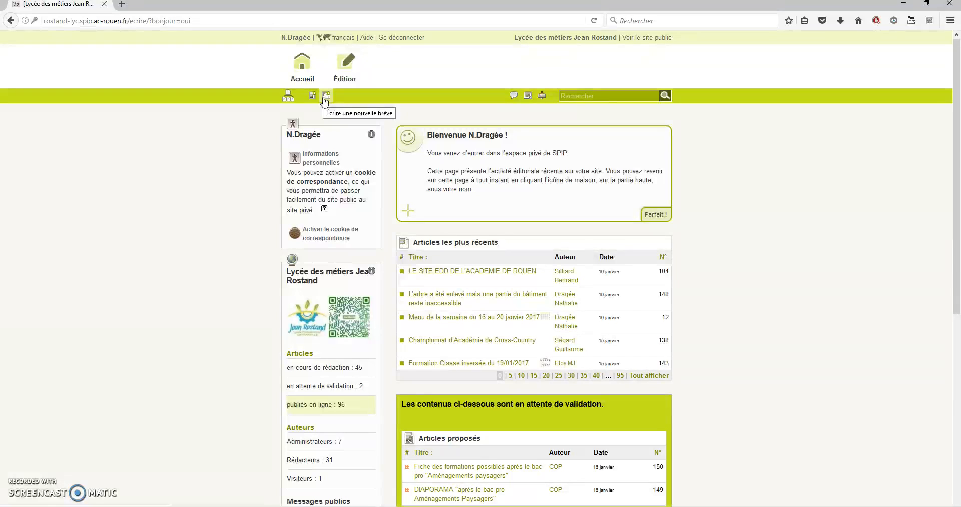
{"action": "left_click", "coordinate": [315, 98]}
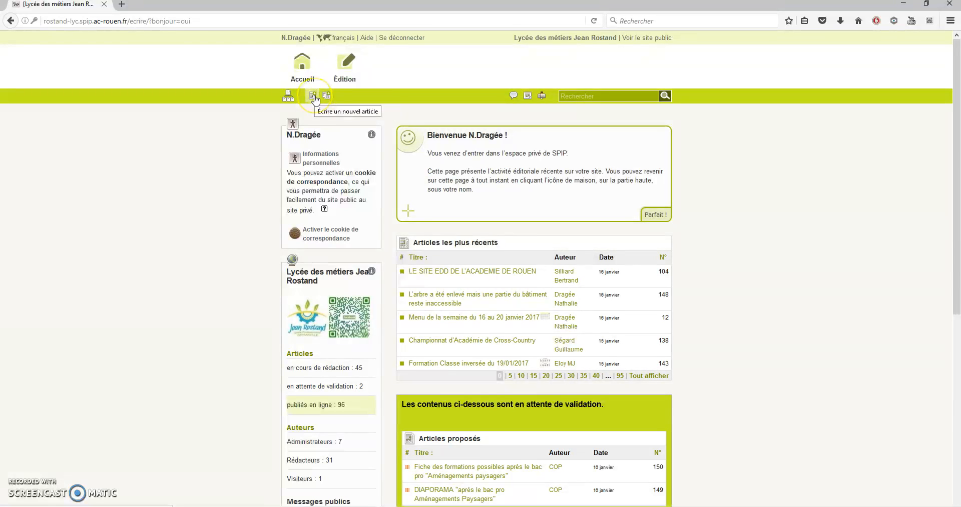
{"action": "left_click", "coordinate": [312, 102]}
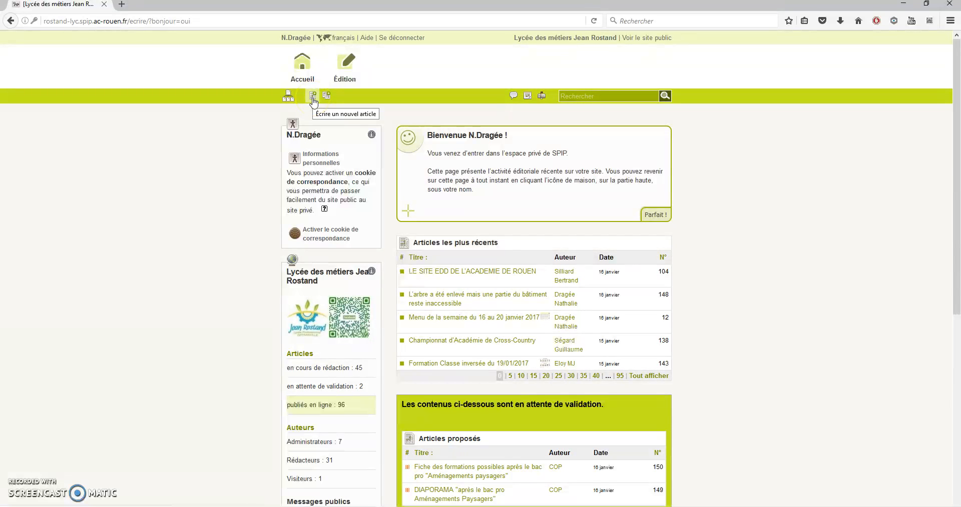
{"action": "left_click", "coordinate": [314, 100]}
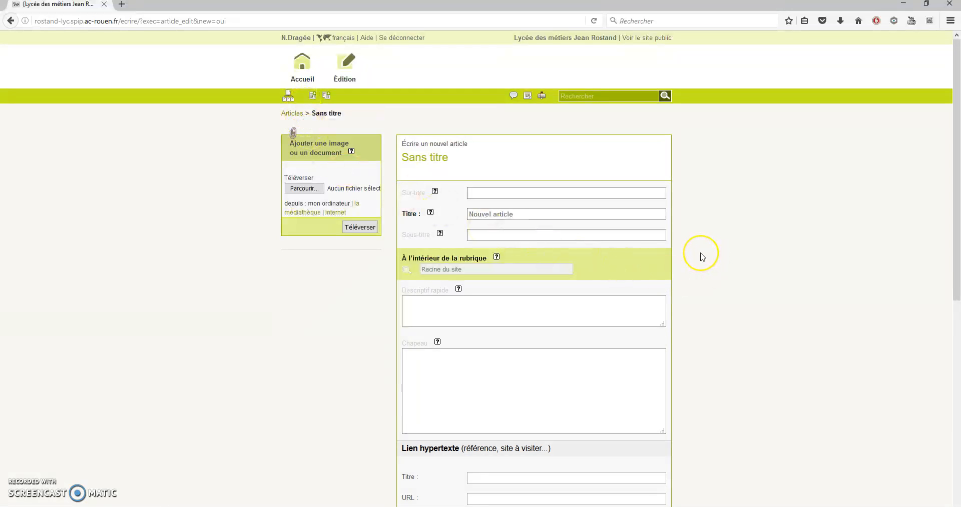
Step: Open the public site in a new tab while keeping the new article form open
{"action": "scroll", "coordinate": [695, 253], "scroll_direction": "down", "scroll_amount": 2}
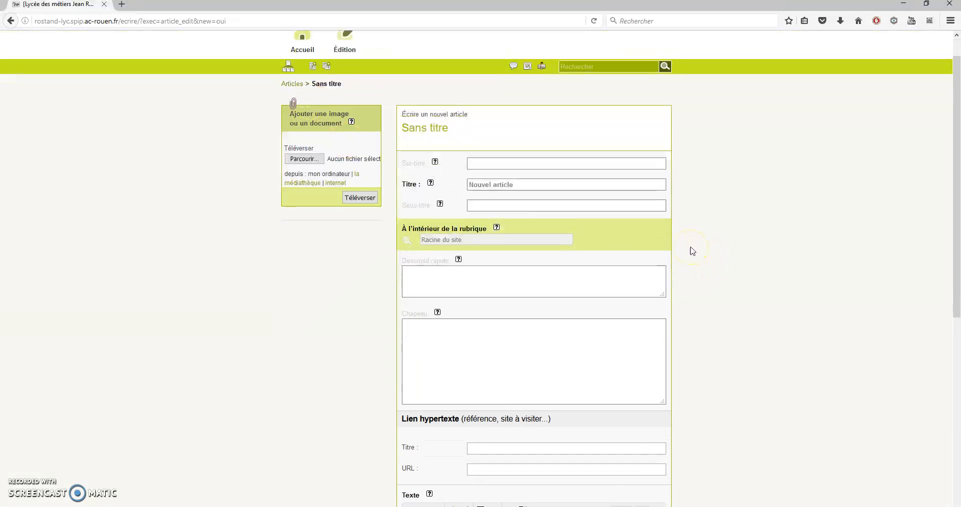
{"action": "left_click", "coordinate": [499, 158]}
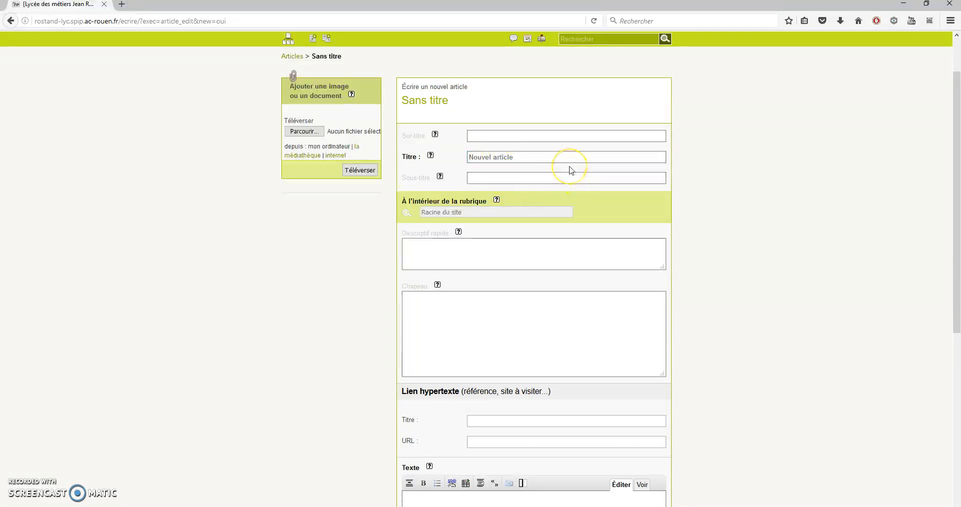
{"action": "scroll", "coordinate": [570, 170], "scroll_direction": "up", "scroll_amount": 2}
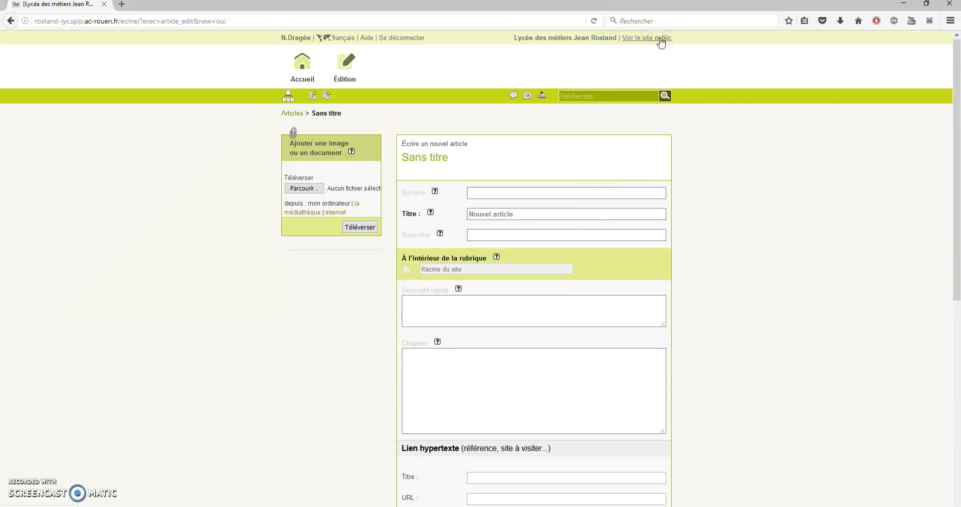
{"action": "right_click", "coordinate": [659, 38]}
{"action": "left_click", "coordinate": [667, 46]}
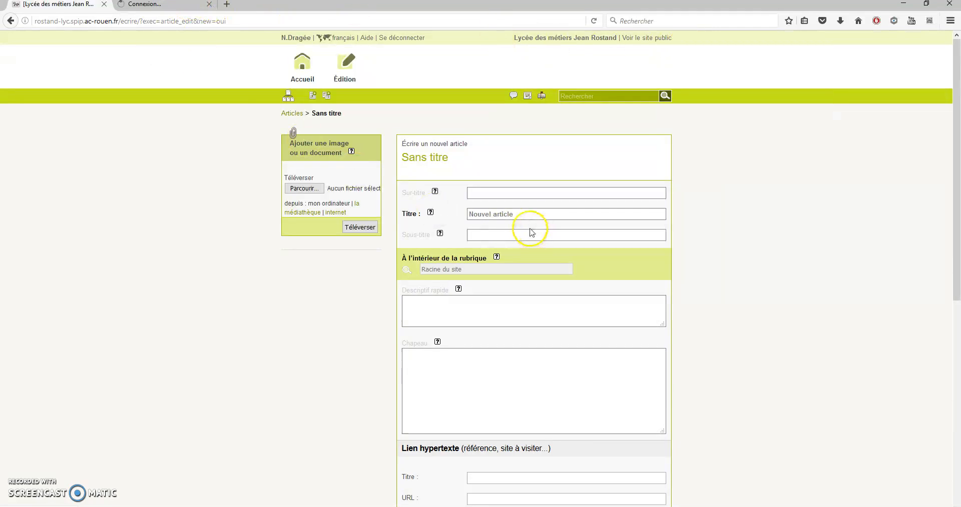
Step: Examine the Actualités section and the latest articles on the public site's home page
{"action": "left_click", "coordinate": [487, 214]}
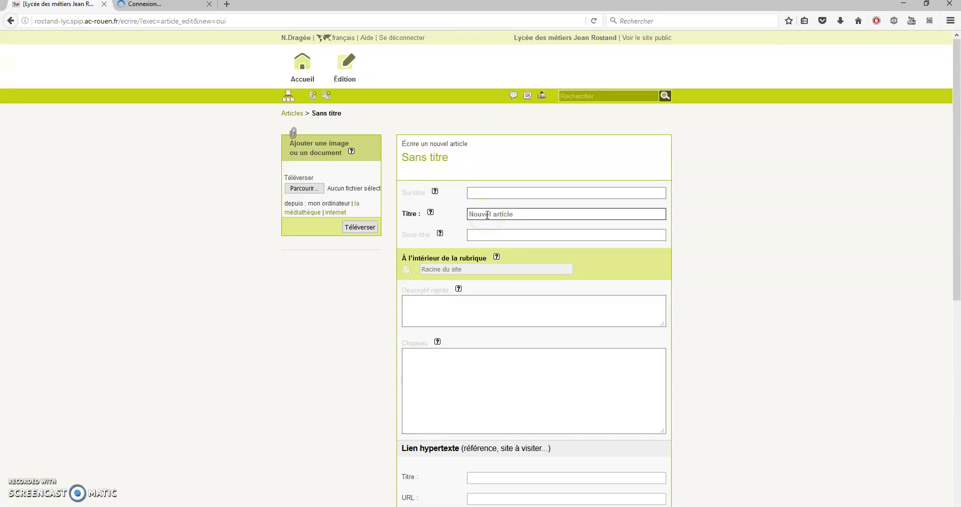
{"action": "left_click", "coordinate": [153, 5]}
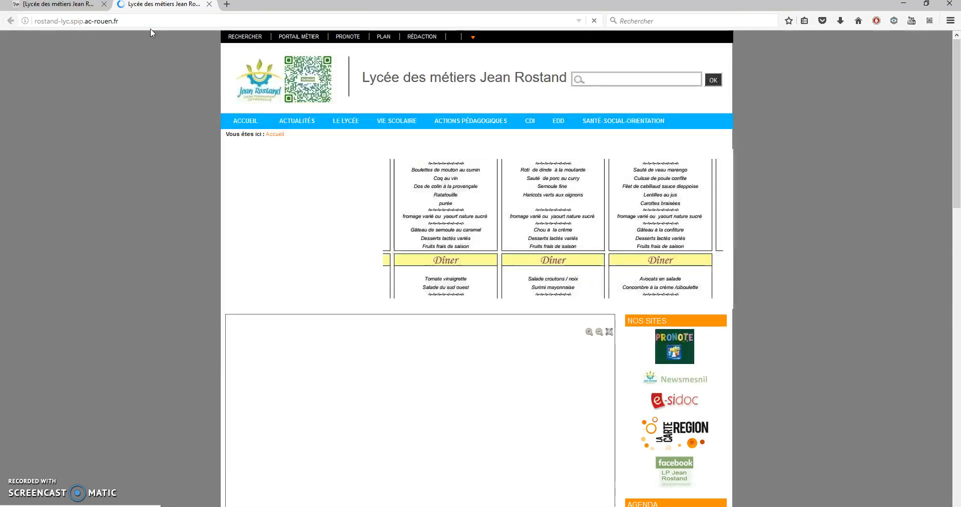
{"action": "left_click", "coordinate": [300, 121]}
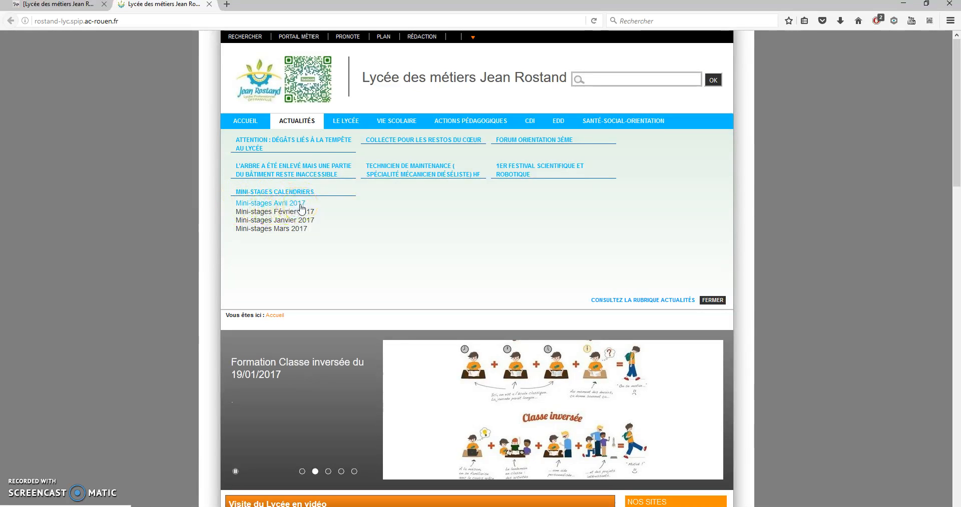
{"action": "scroll", "coordinate": [301, 209], "scroll_direction": "down", "scroll_amount": 10}
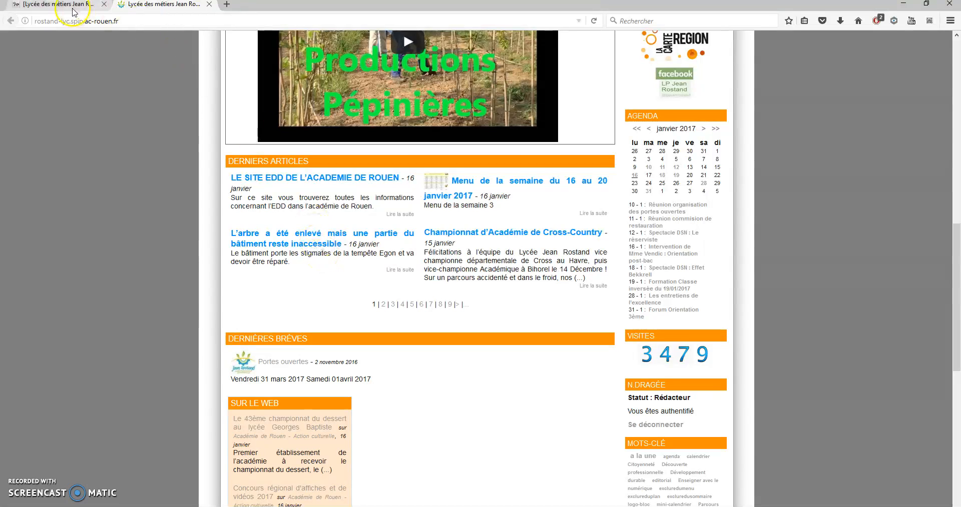
Step: Return to the article form and set the title to "Menu de la semaine du 23 au 30 janvier 2017"
{"action": "key", "text": "ctrl+Tab"}
{"action": "left_click", "coordinate": [506, 214]}
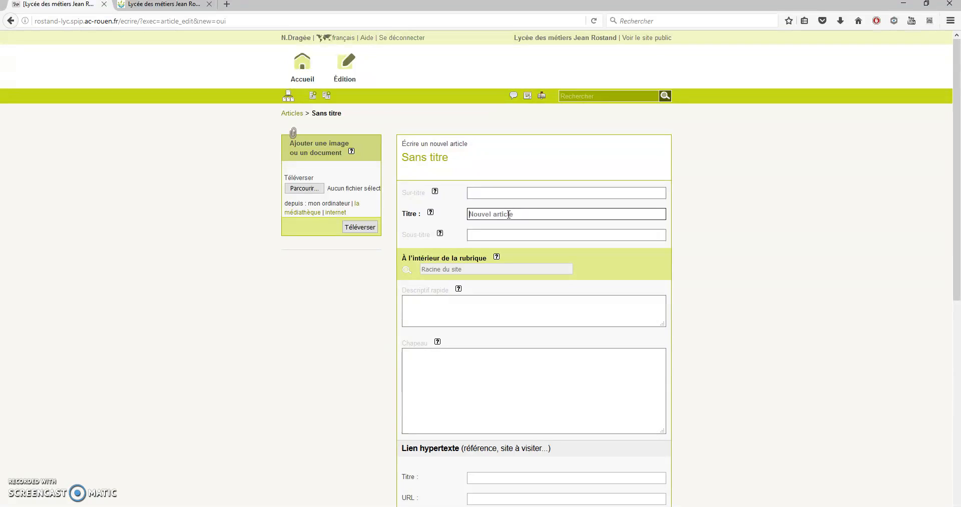
{"action": "type", "text": "Menu de la semaine du 23 au 30 janvier2017"}
{"action": "left_click", "coordinate": [603, 212]}
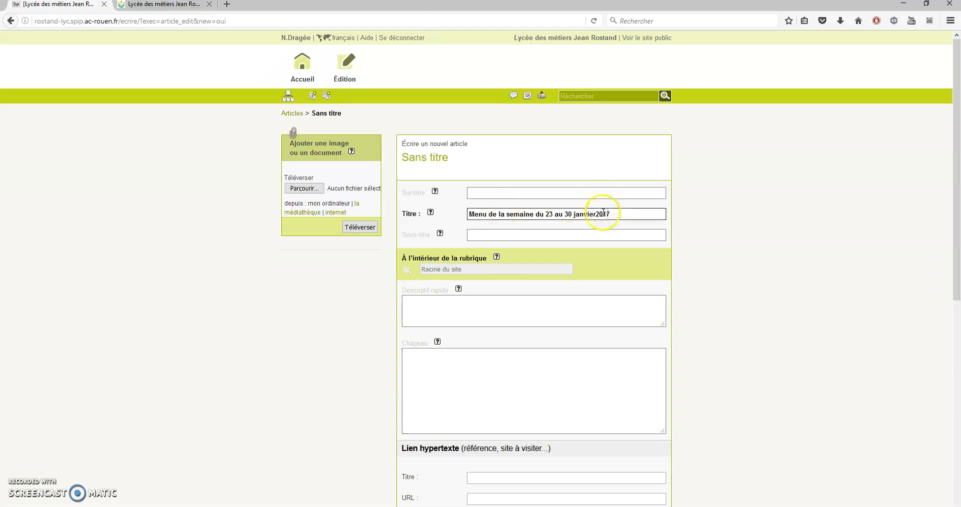
Step: Fill in the article's quick description (Descriptif rapide) with "Menu de la semaine 4"
{"action": "left_click", "coordinate": [503, 324]}
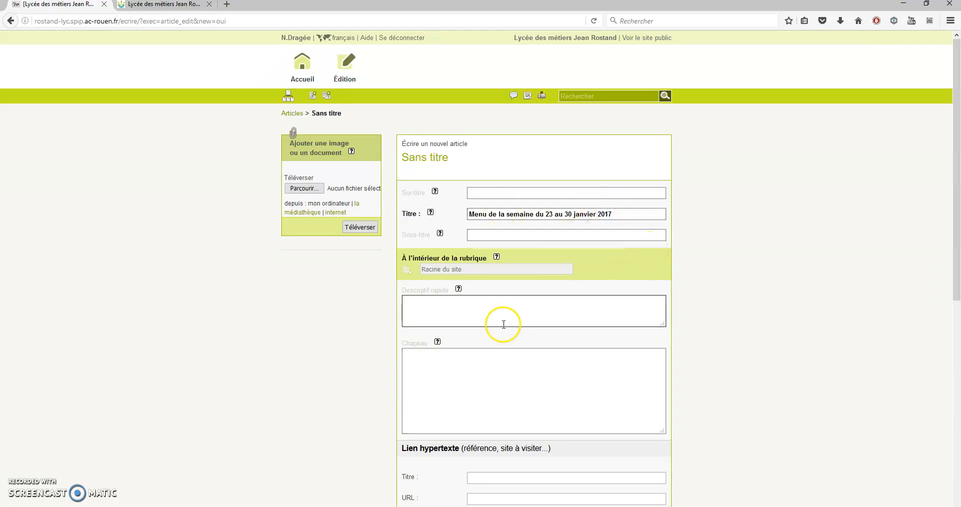
{"action": "type", "text": "Menu d"}
{"action": "type", "text": "e al"}
{"action": "key", "text": "BackSpace"}
{"action": "key", "text": "BackSpace"}
{"action": "key", "text": "BackSpace"}
{"action": "type", "text": "la semain"}
Step: Examine the formatting tools of the article's Texte field, such as the heading and hyperlink options
{"action": "scroll", "coordinate": [502, 318], "scroll_direction": "down", "scroll_amount": 5}
{"action": "left_click", "coordinate": [495, 424]}
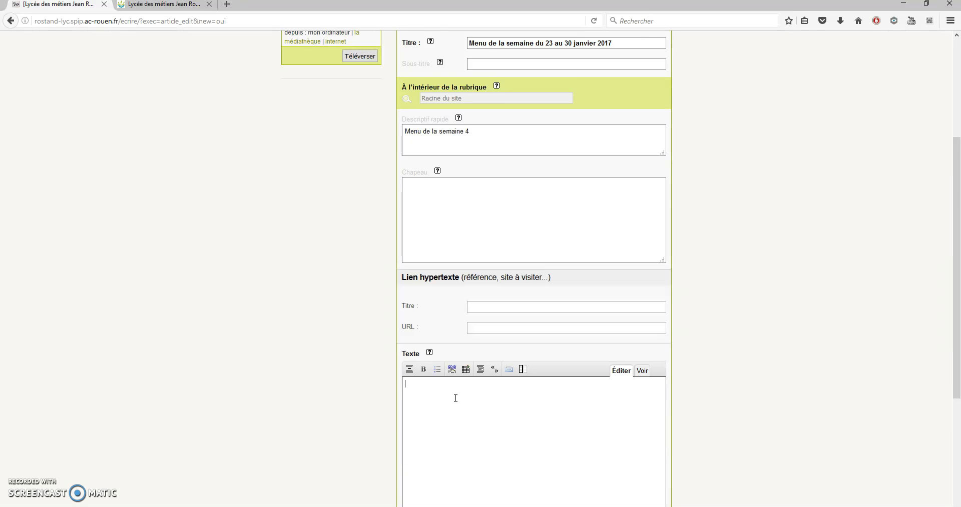
{"action": "scroll", "coordinate": [455, 398], "scroll_direction": "down", "scroll_amount": 3}
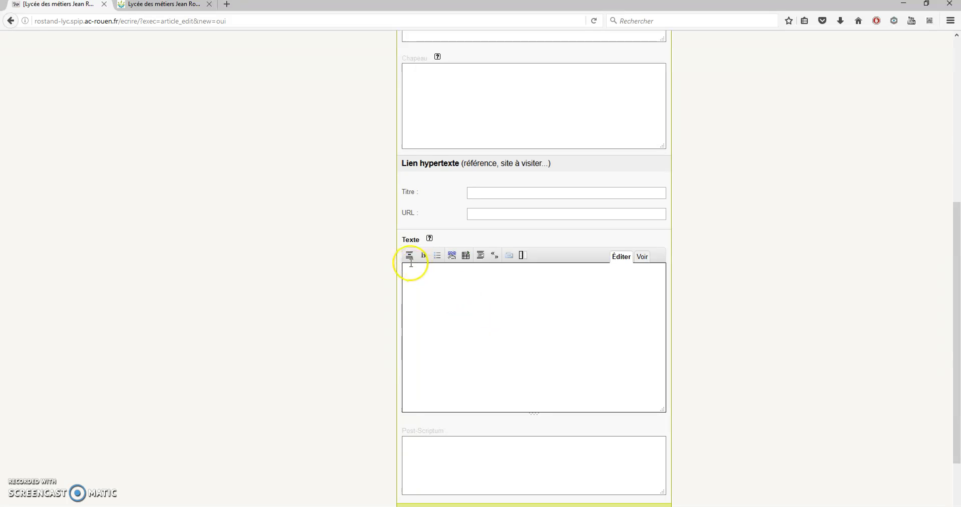
{"action": "mouse_move", "coordinate": [422, 262]}
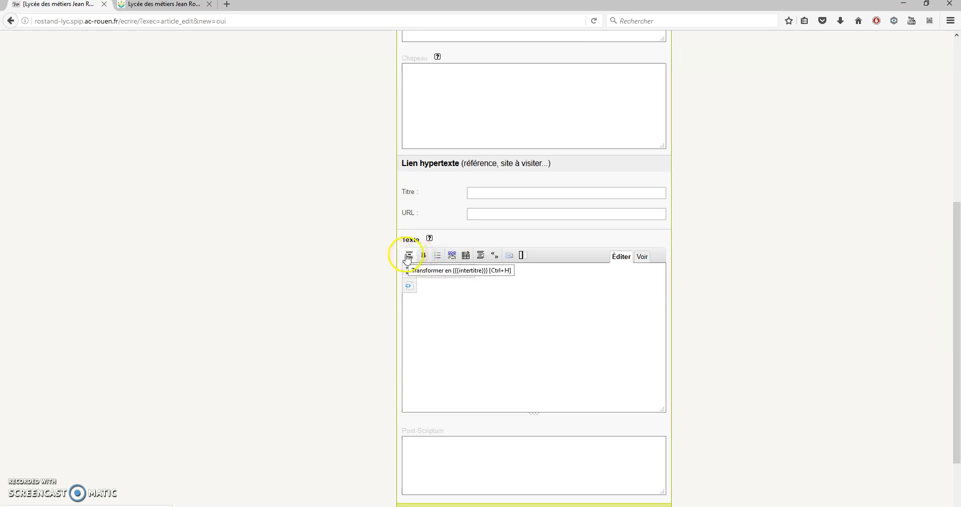
{"action": "mouse_move", "coordinate": [452, 257]}
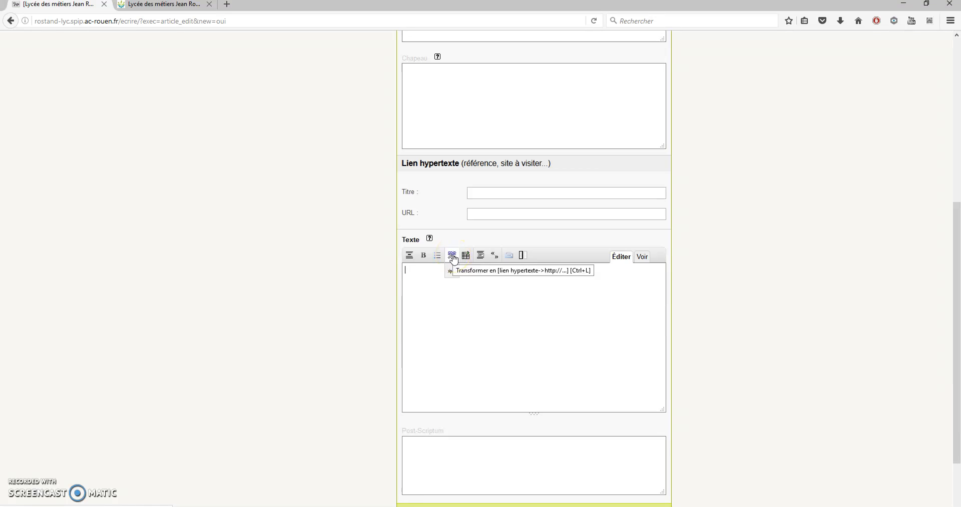
{"action": "left_click", "coordinate": [510, 323]}
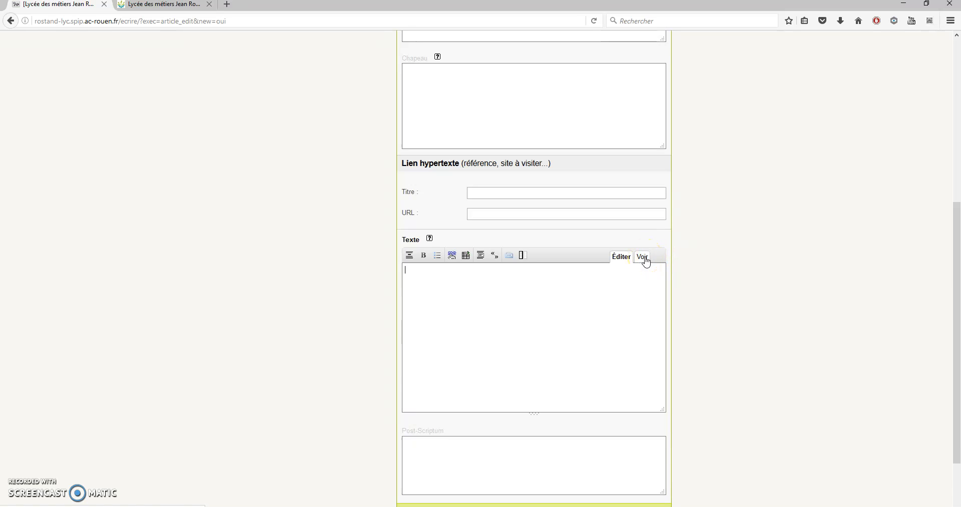
{"action": "left_click", "coordinate": [519, 308]}
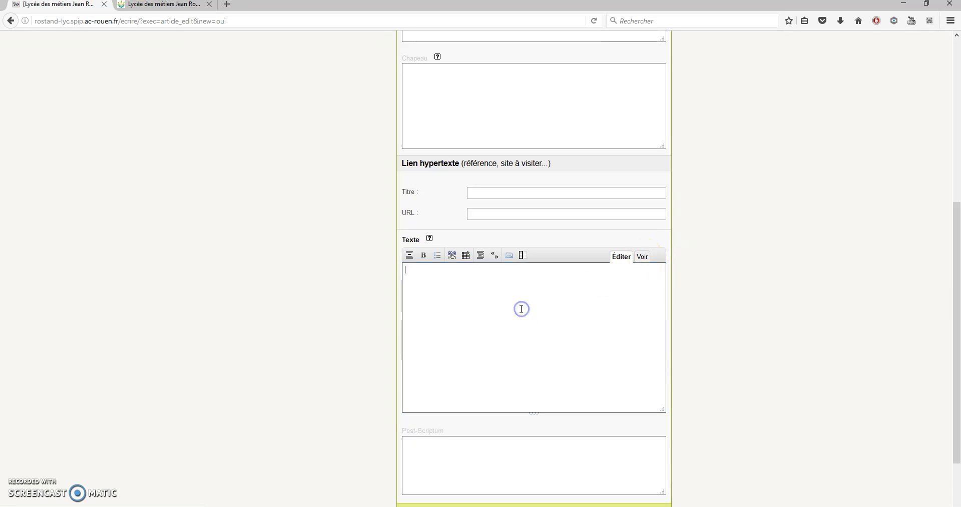
Step: Begin the article's Texte content with "Voici le menu de l"
{"action": "type", "text": "Vici"}
{"action": "key", "text": "BackSpace"}
{"action": "key", "text": "BackSpace"}
{"action": "key", "text": "BackSpace"}
{"action": "key", "text": "BackSpace"}
{"action": "key", "text": "BackSpace"}
{"action": "type", "text": "ici le menu d"}
{"action": "key", "text": "Tab"}
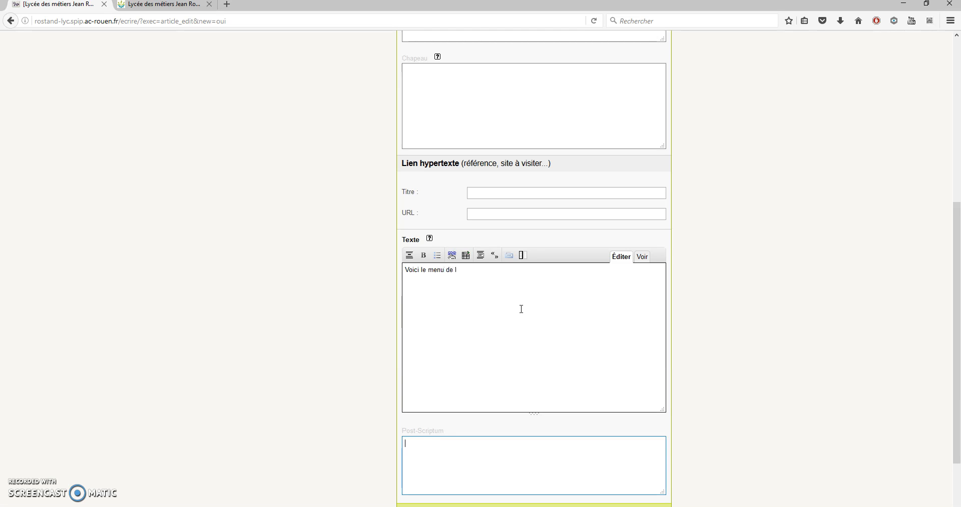
{"action": "type", "text": "a sem"}
{"action": "left_click_drag", "start_coordinate": [449, 450], "coordinate": [364, 456]}
{"action": "key", "text": "BackSpace"}
Step: Complete the Texte sentence to read "Voici le menu de la semaine 4." and start a new line below it
{"action": "left_click", "coordinate": [490, 269]}
{"action": "type", "text": "a"}
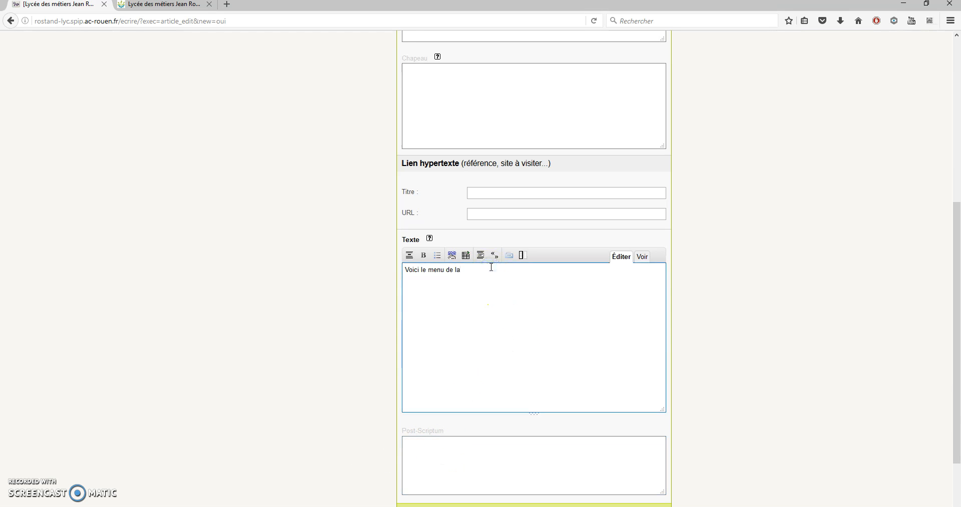
{"action": "type", "text": " semaine 4"}
{"action": "scroll", "coordinate": [489, 281], "scroll_direction": "up", "scroll_amount": 6}
{"action": "scroll", "coordinate": [486, 290], "scroll_direction": "down", "scroll_amount": 4}
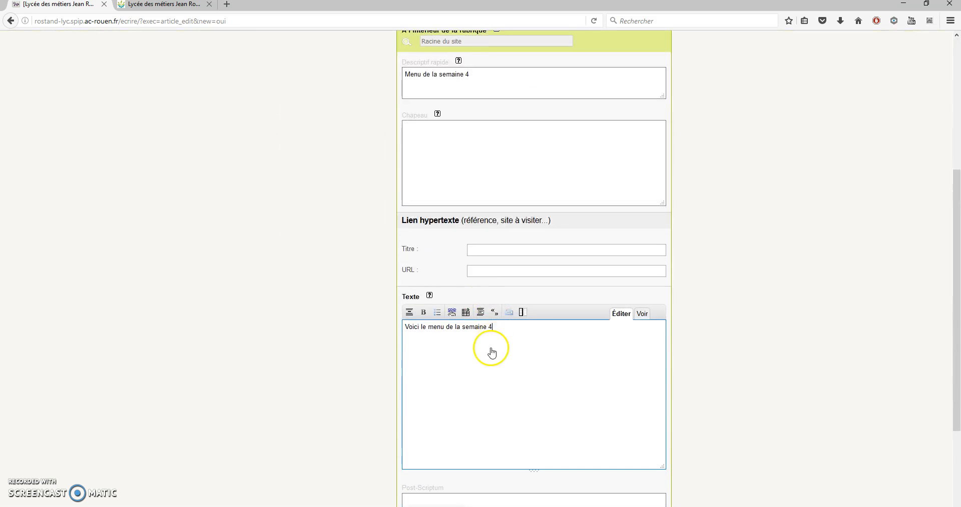
{"action": "left_click", "coordinate": [510, 336]}
{"action": "key", "text": "Return"}
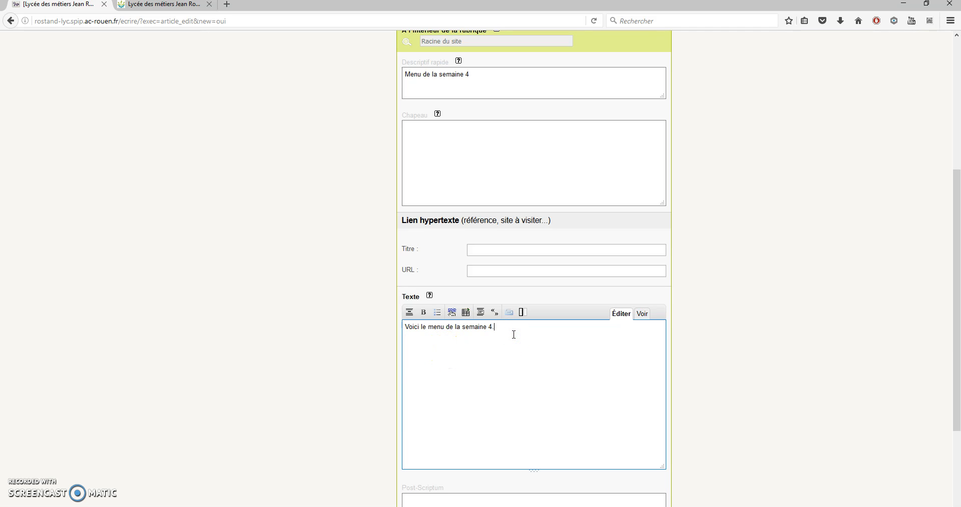
{"action": "left_click", "coordinate": [513, 337]}
{"action": "left_click", "coordinate": [481, 356]}
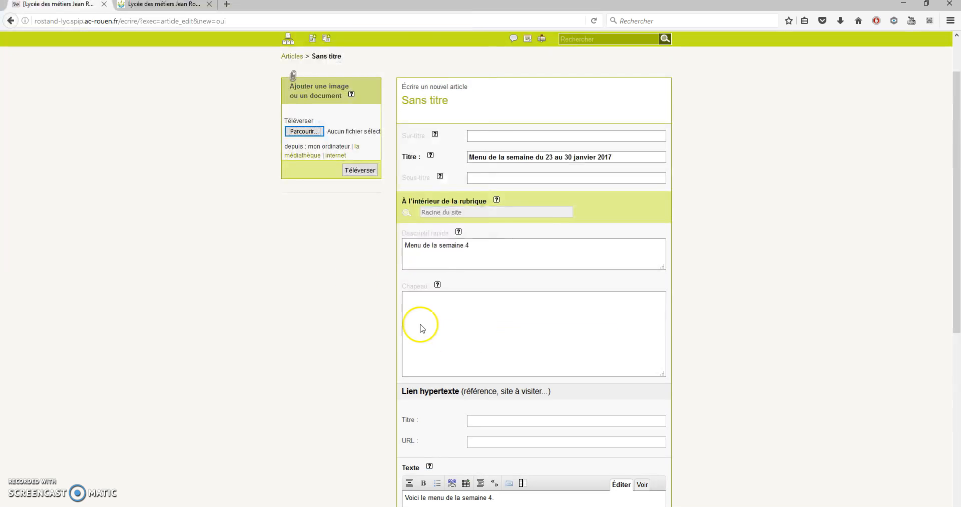
Step: View the documents already available in the site's media library, then close the list without choosing one
{"action": "left_click", "coordinate": [316, 132]}
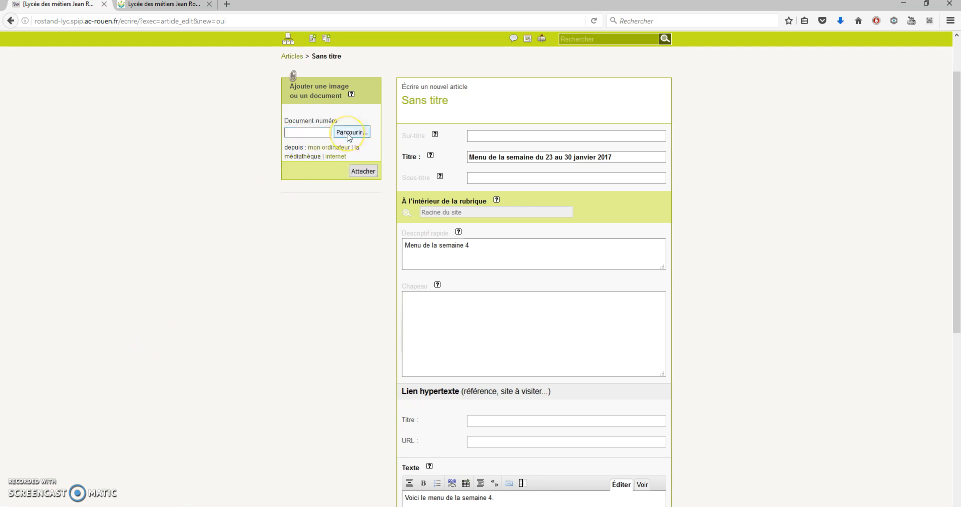
{"action": "left_click", "coordinate": [349, 135]}
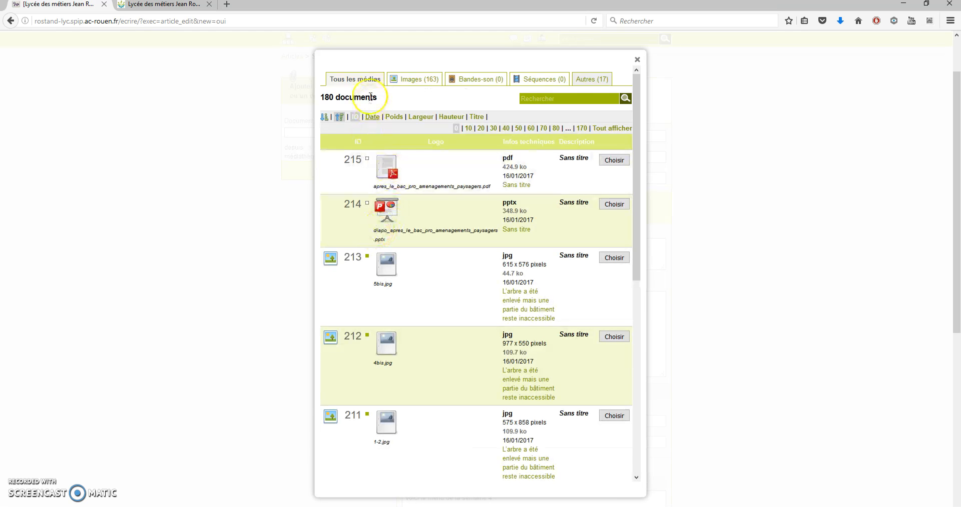
{"action": "left_click", "coordinate": [637, 60]}
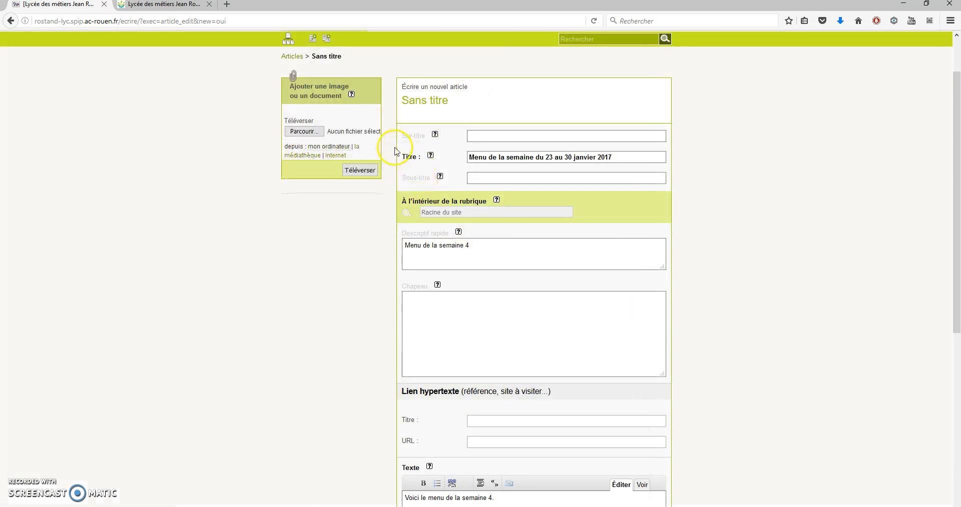
Step: Upload the file _s3_menu_du_16_au_20_janvier2017.pdf from the Bureau folder as an article document
{"action": "left_click", "coordinate": [304, 131]}
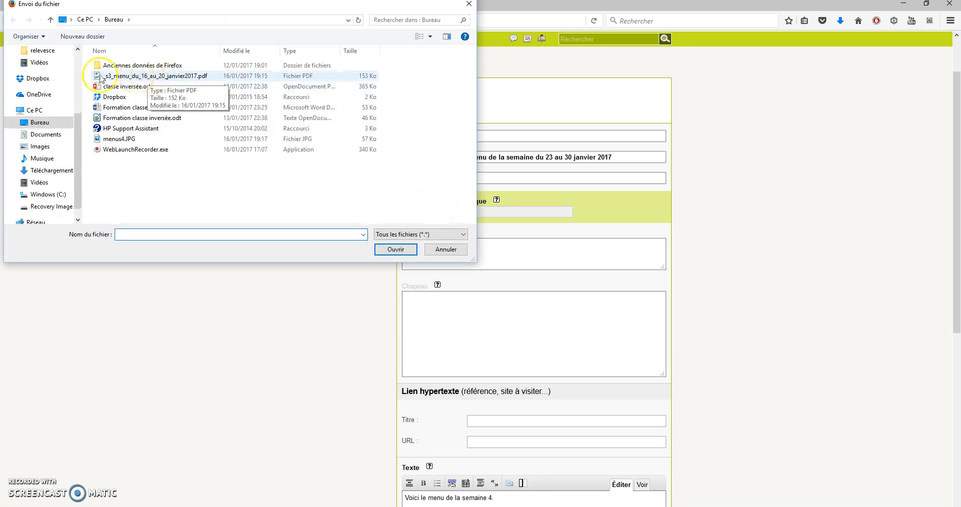
{"action": "left_click", "coordinate": [140, 76]}
{"action": "left_click", "coordinate": [394, 250]}
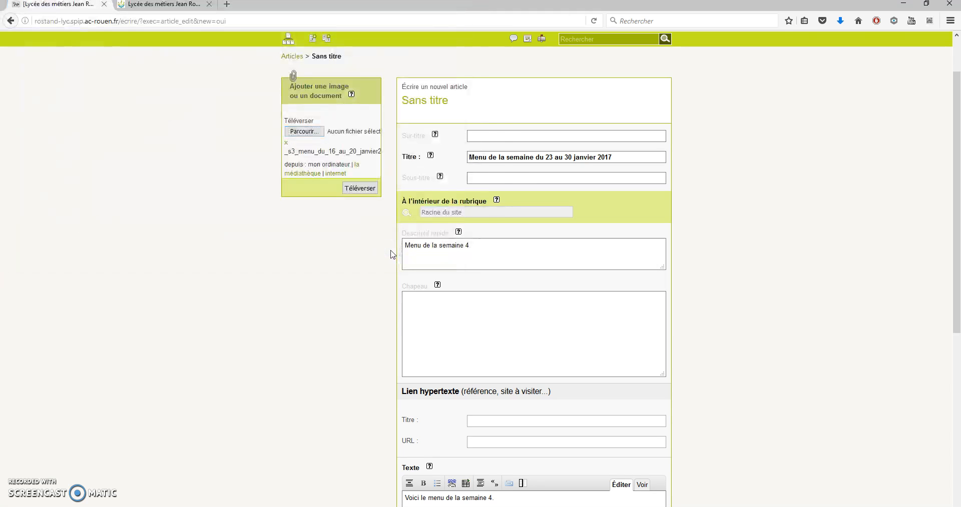
{"action": "left_click", "coordinate": [364, 192]}
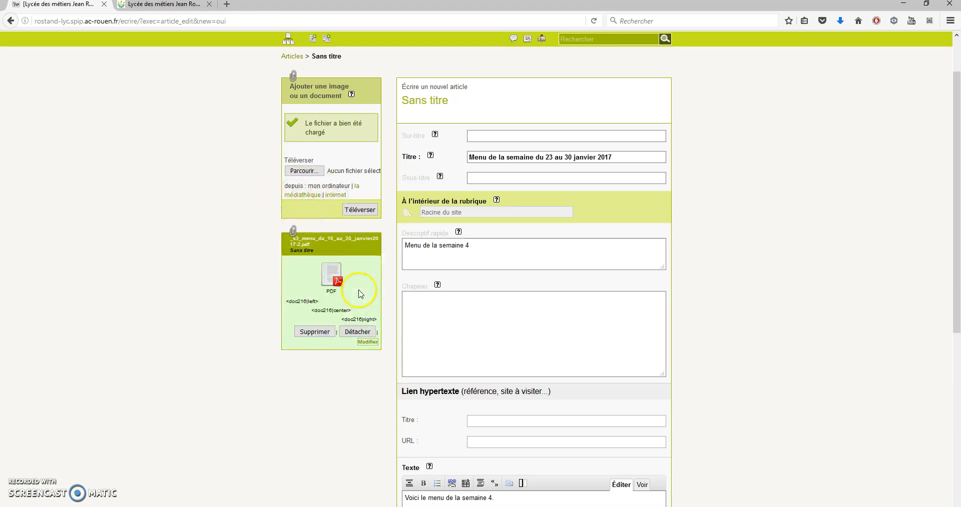
Step: Copy the uploaded PDF's centred shortcut <doc216|center> into the Texte field below the sentence
{"action": "scroll", "coordinate": [353, 295], "scroll_direction": "down", "scroll_amount": 4}
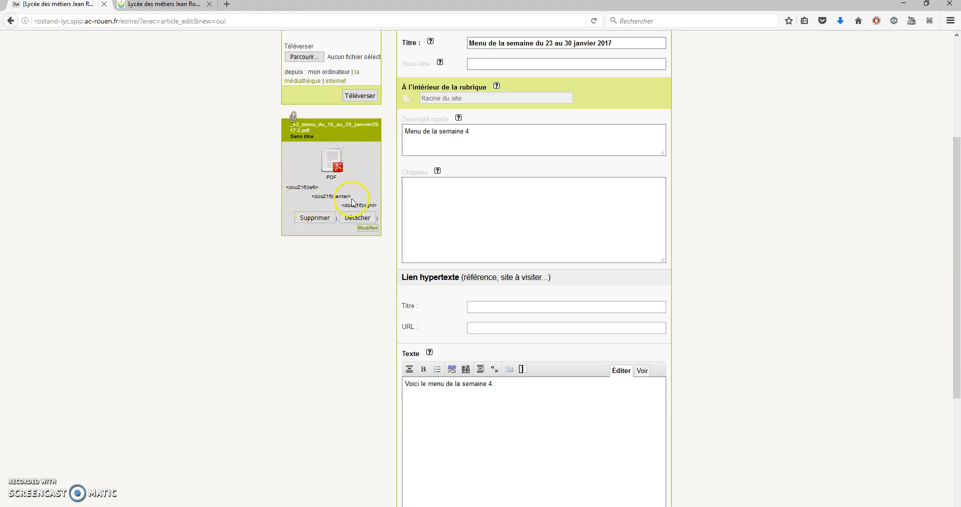
{"action": "mouse_move", "coordinate": [358, 201]}
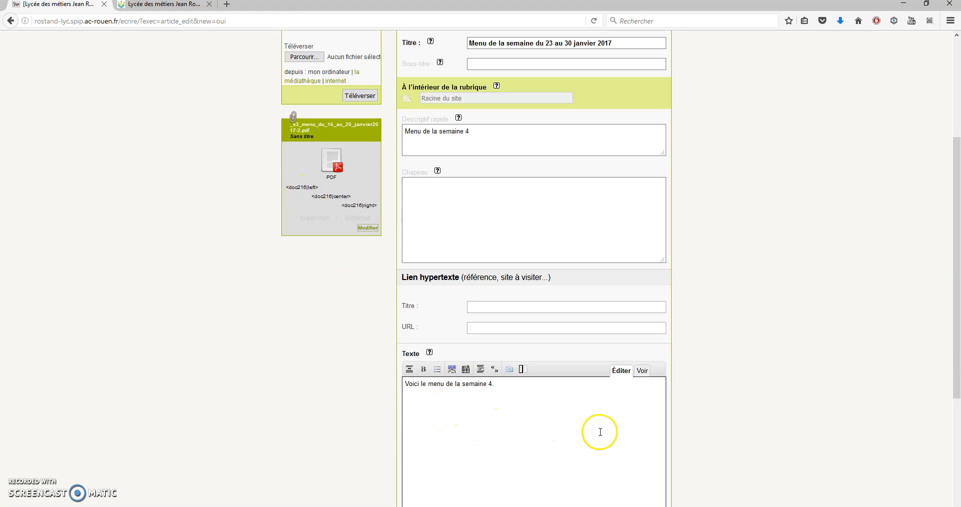
{"action": "left_click", "coordinate": [364, 197]}
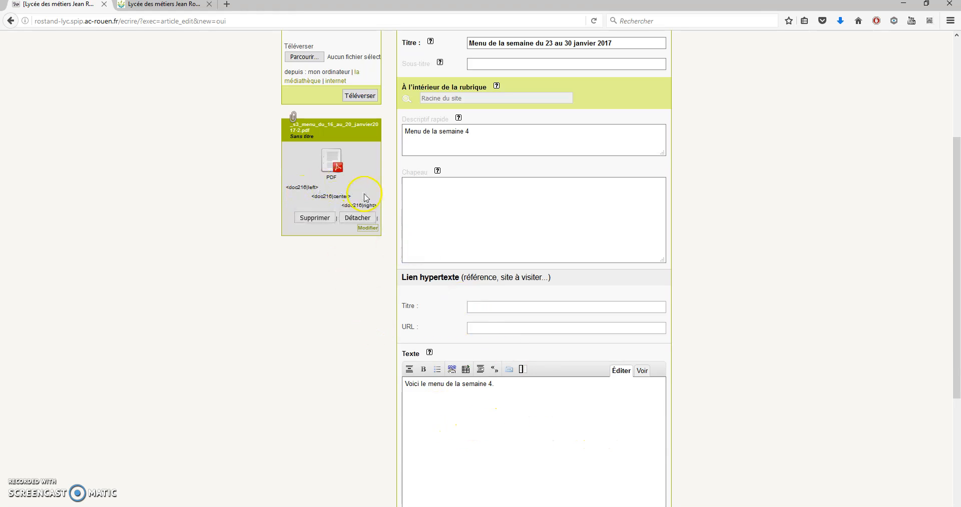
{"action": "left_click_drag", "start_coordinate": [356, 200], "coordinate": [312, 202]}
{"action": "double_click", "coordinate": [311, 202]}
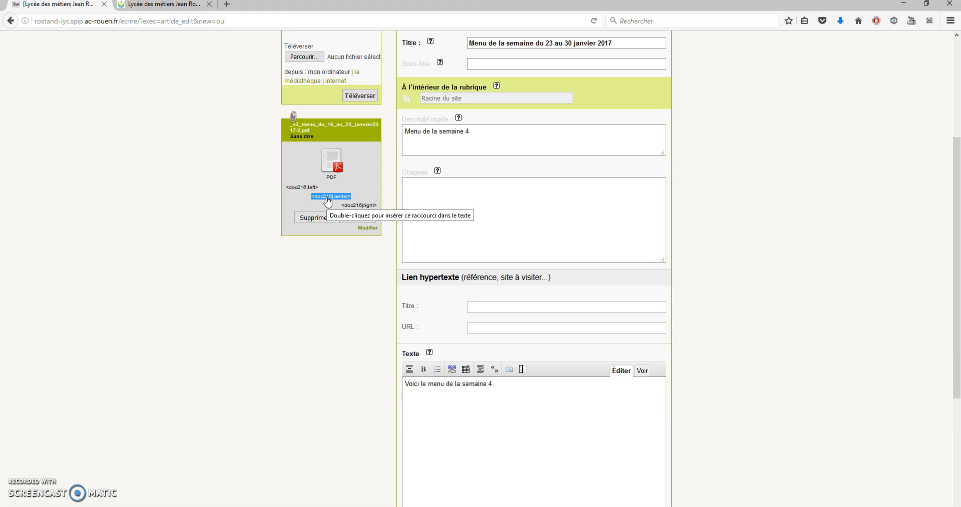
{"action": "right_click", "coordinate": [328, 199]}
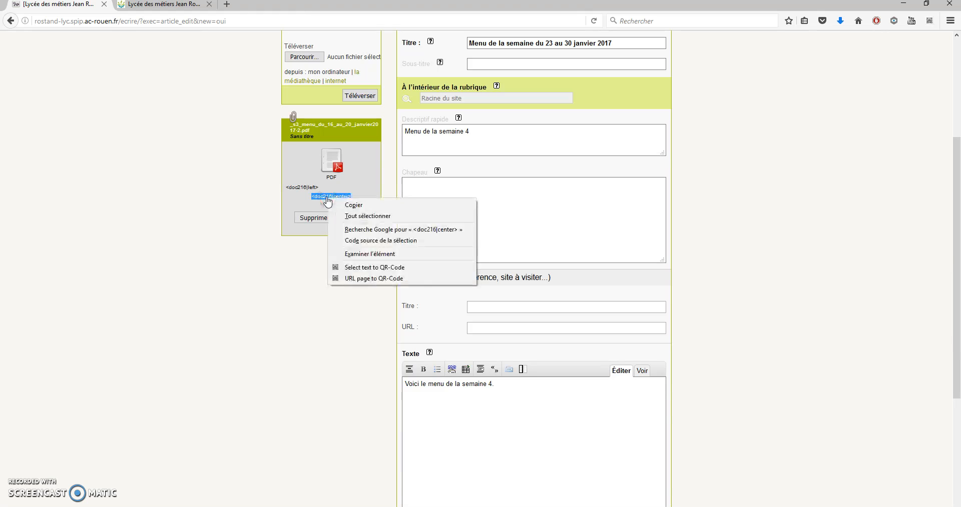
{"action": "left_click", "coordinate": [356, 205]}
{"action": "left_click", "coordinate": [408, 399]}
{"action": "right_click", "coordinate": [425, 400]}
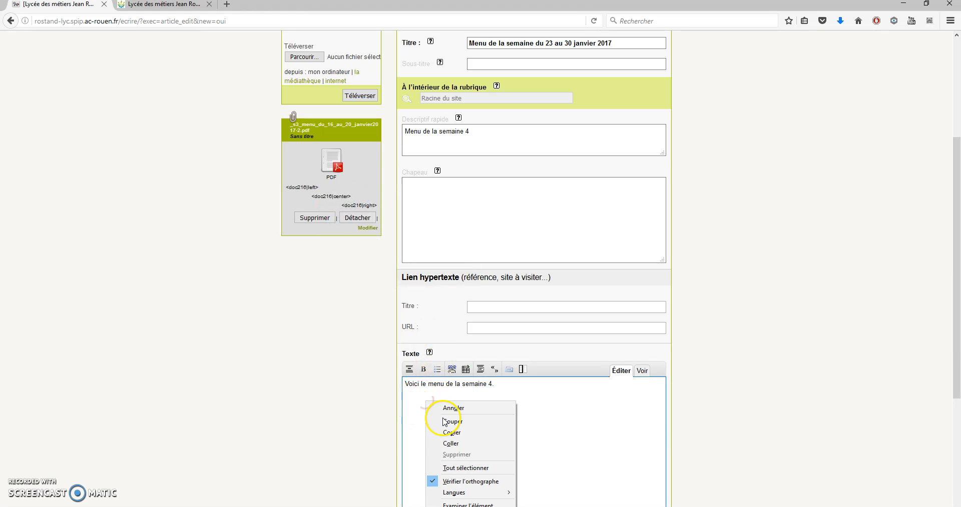
{"action": "left_click", "coordinate": [453, 444]}
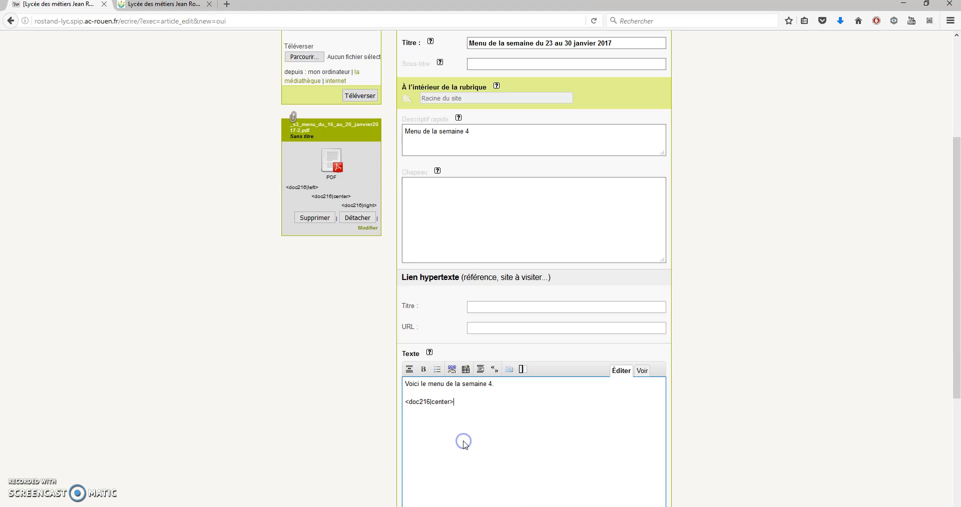
{"action": "left_click", "coordinate": [497, 420]}
Step: Open the uploaded PDF's properties for modification and set its document title to "Menu de la semaine 4"
{"action": "left_click", "coordinate": [352, 181]}
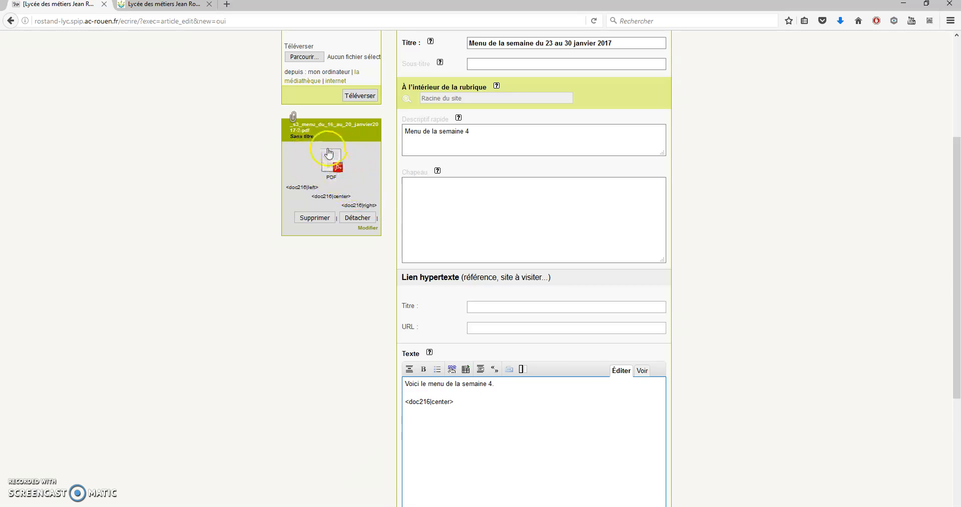
{"action": "left_click", "coordinate": [368, 230]}
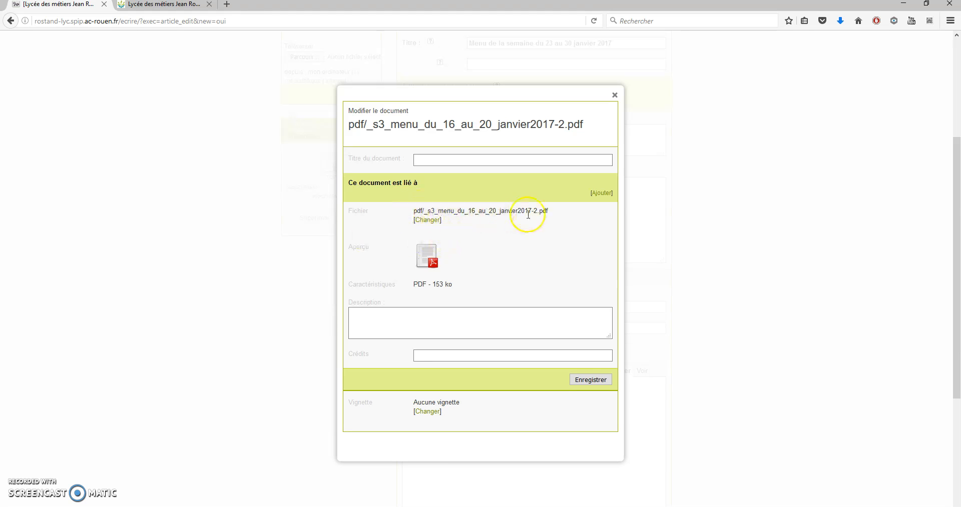
{"action": "left_click", "coordinate": [422, 159]}
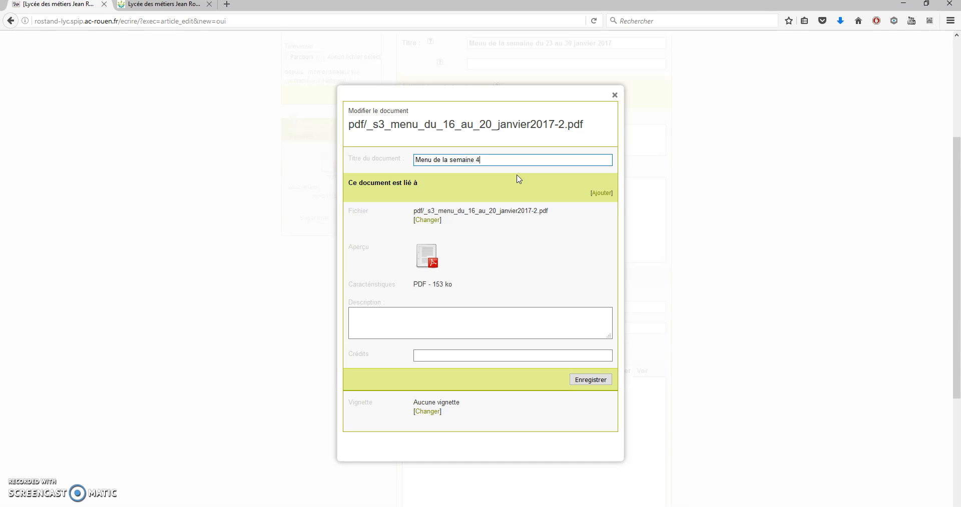
{"action": "left_click", "coordinate": [430, 215]}
Step: Upload menus4.JPG from the Bureau folder as the PDF's thumbnail (Vignette) and save the document's changes
{"action": "left_click", "coordinate": [430, 412]}
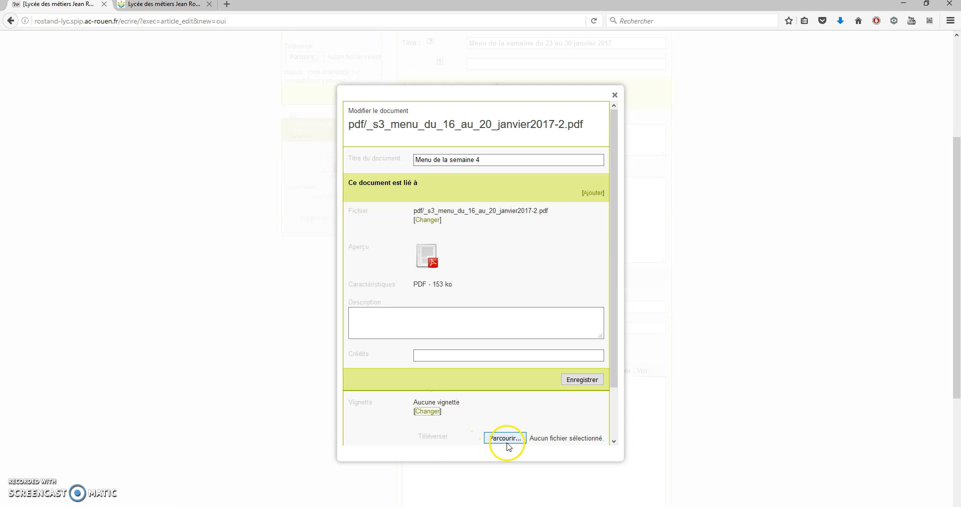
{"action": "scroll", "coordinate": [543, 422], "scroll_direction": "down", "scroll_amount": 2}
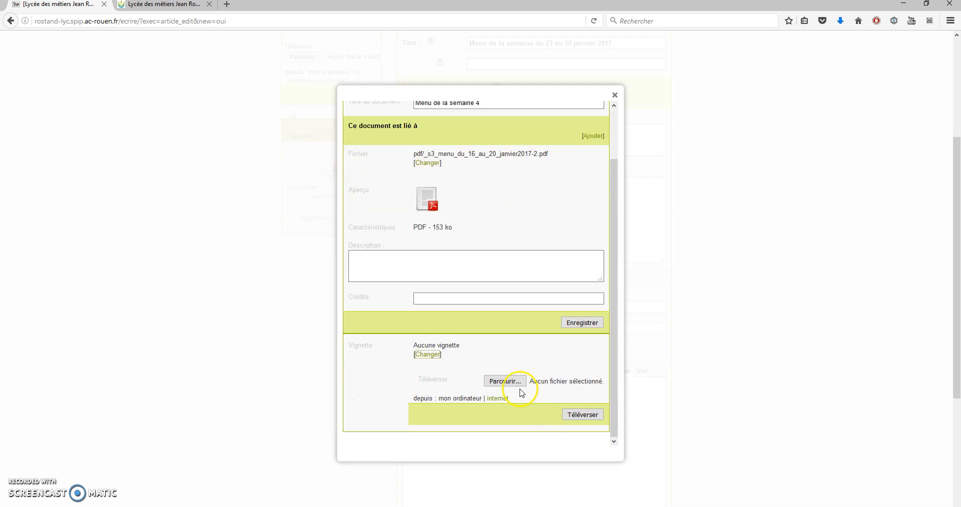
{"action": "left_click", "coordinate": [505, 381]}
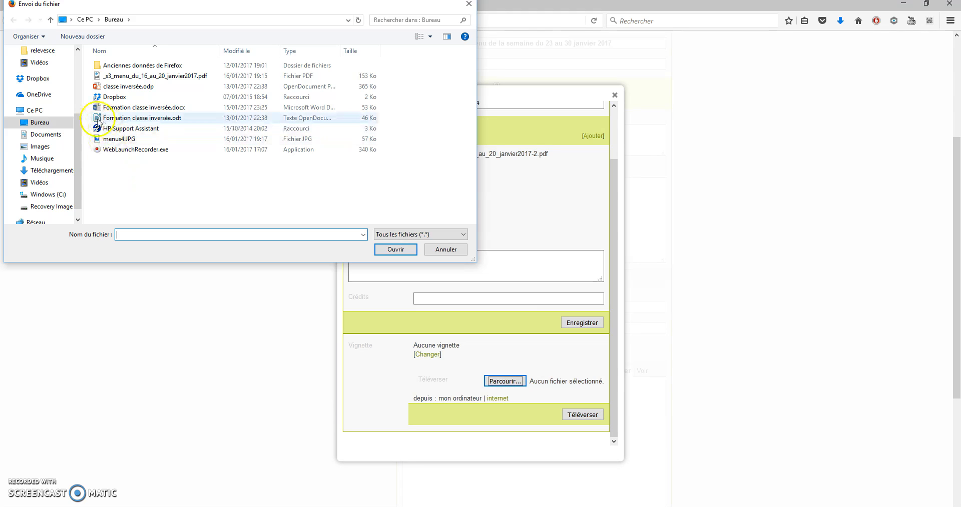
{"action": "left_click", "coordinate": [116, 140]}
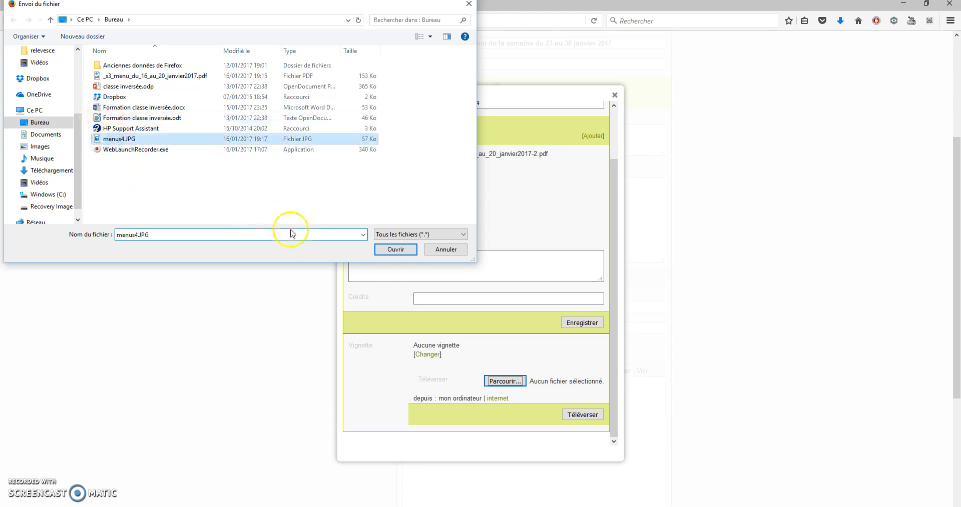
{"action": "left_click", "coordinate": [401, 253]}
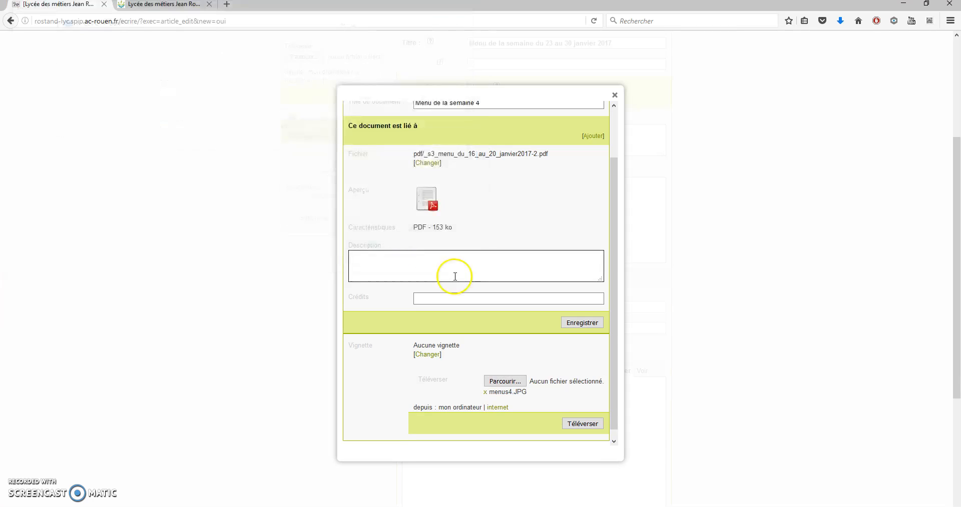
{"action": "left_click", "coordinate": [586, 426]}
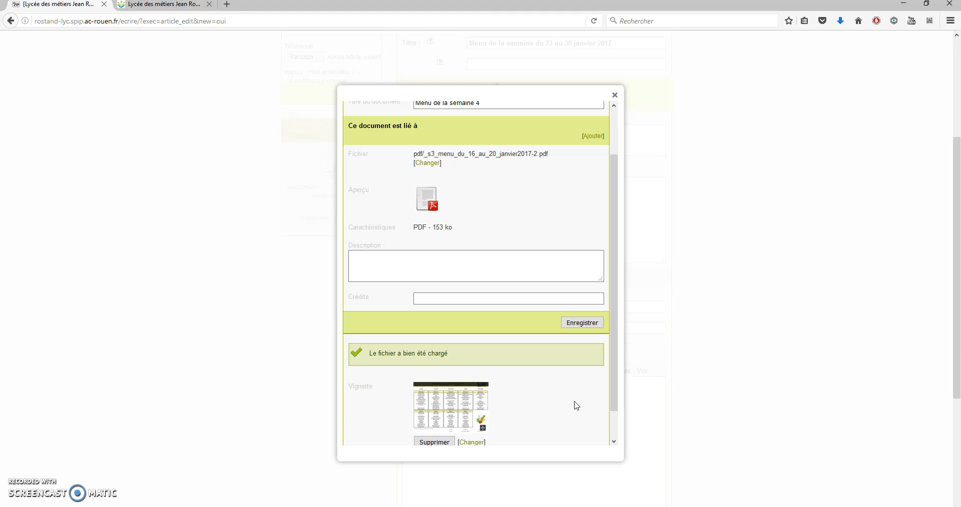
{"action": "scroll", "coordinate": [576, 406], "scroll_direction": "down", "scroll_amount": 1}
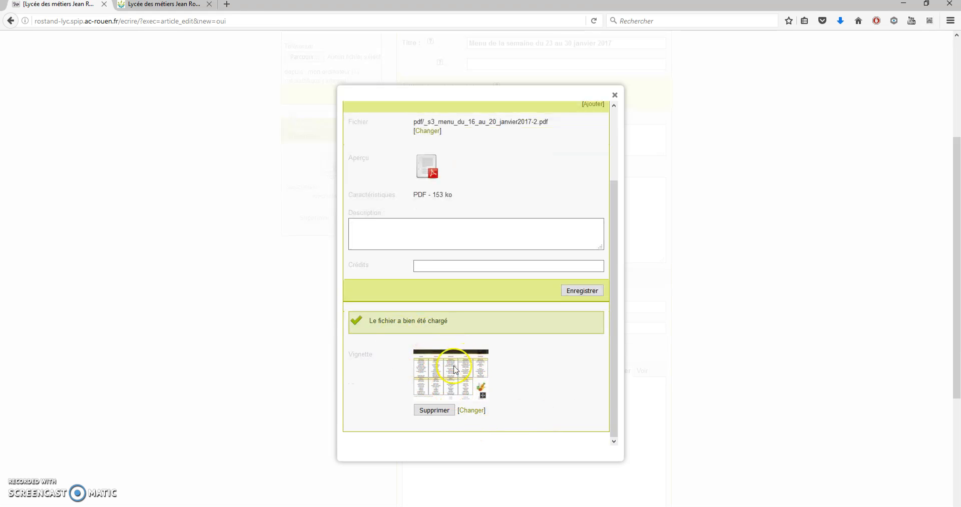
{"action": "left_click", "coordinate": [598, 291]}
{"action": "scroll", "coordinate": [590, 217], "scroll_direction": "down", "scroll_amount": 3}
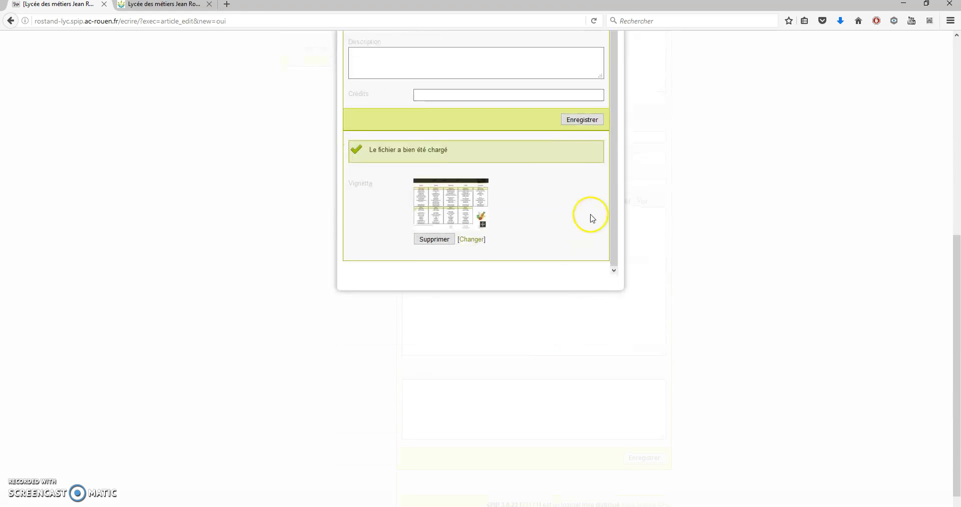
Step: Save the PDF's properties and add the line "Bonne semaine !" below the document shortcut in the Texte field
{"action": "left_click", "coordinate": [583, 120]}
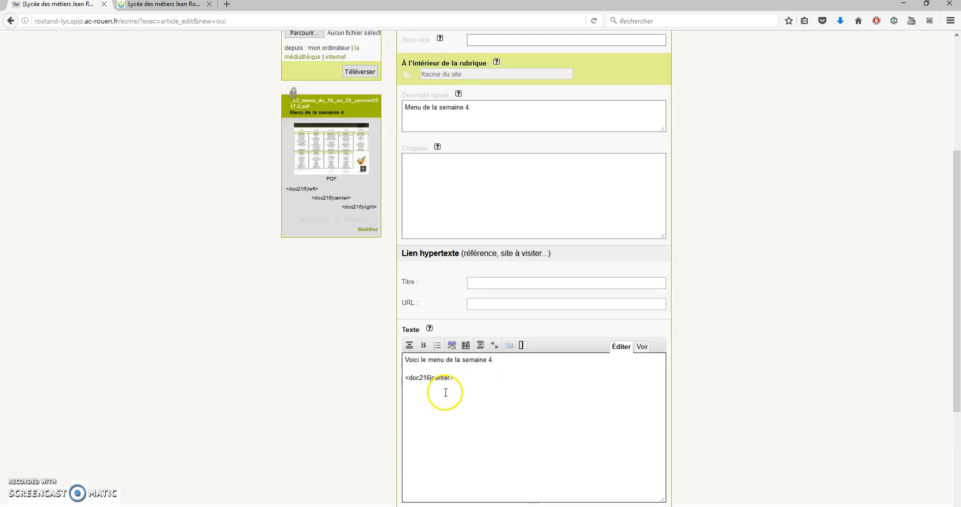
{"action": "left_click", "coordinate": [421, 395]}
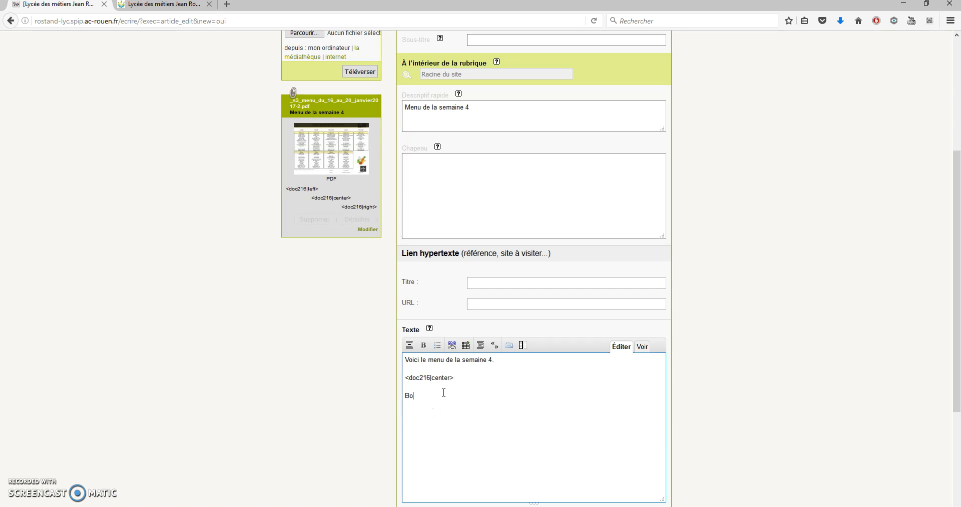
{"action": "type", "text": "Bonne semai"}
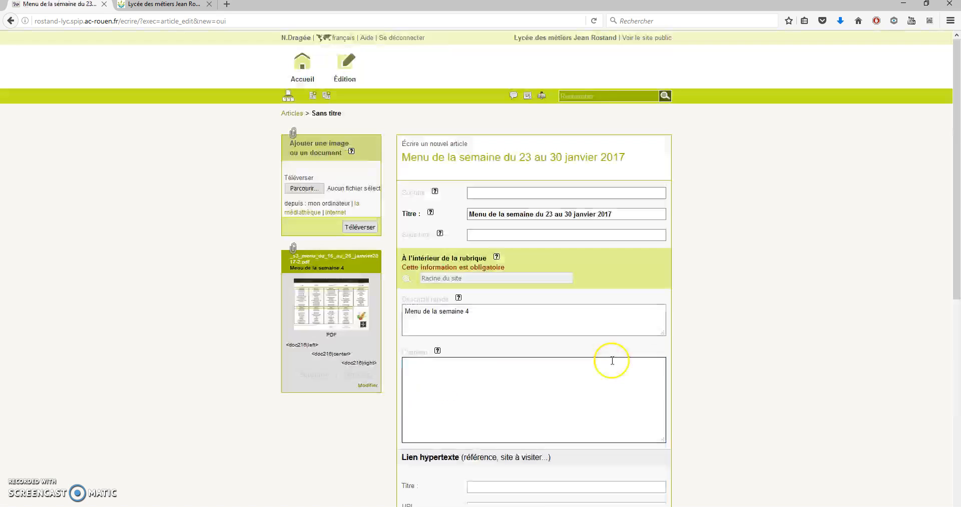
Step: Review the article form's Texte content, the attached PDF's block and the mandatory section field
{"action": "scroll", "coordinate": [612, 361], "scroll_direction": "down", "scroll_amount": 5}
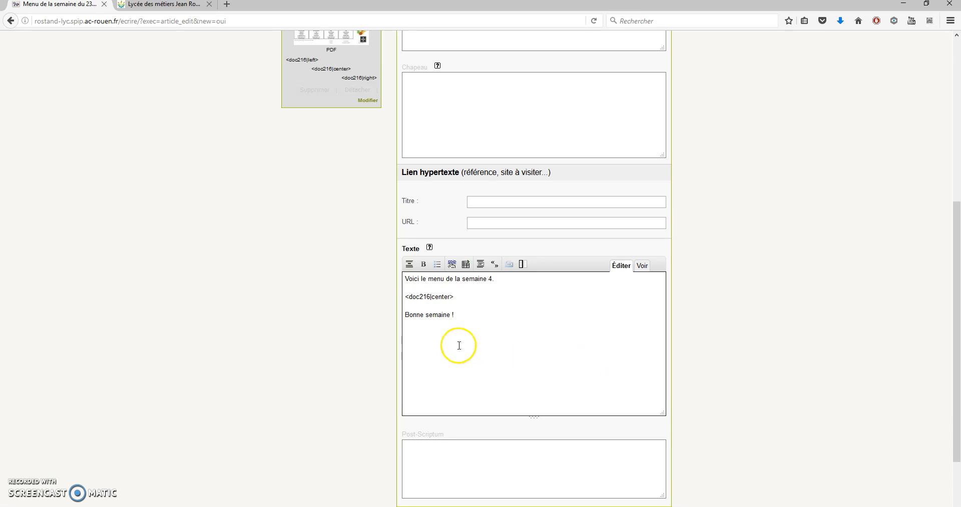
{"action": "scroll", "coordinate": [317, 237], "scroll_direction": "up", "scroll_amount": 1}
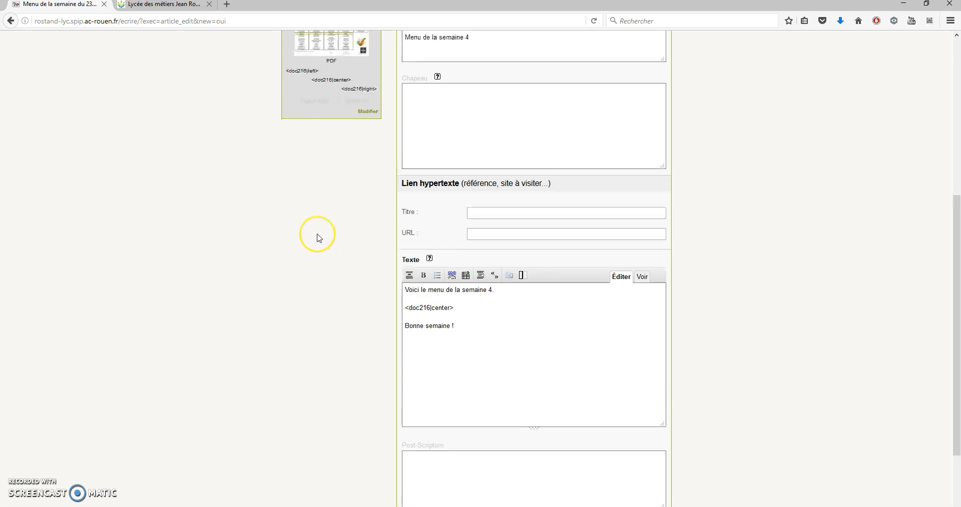
{"action": "scroll", "coordinate": [318, 237], "scroll_direction": "up", "scroll_amount": 3}
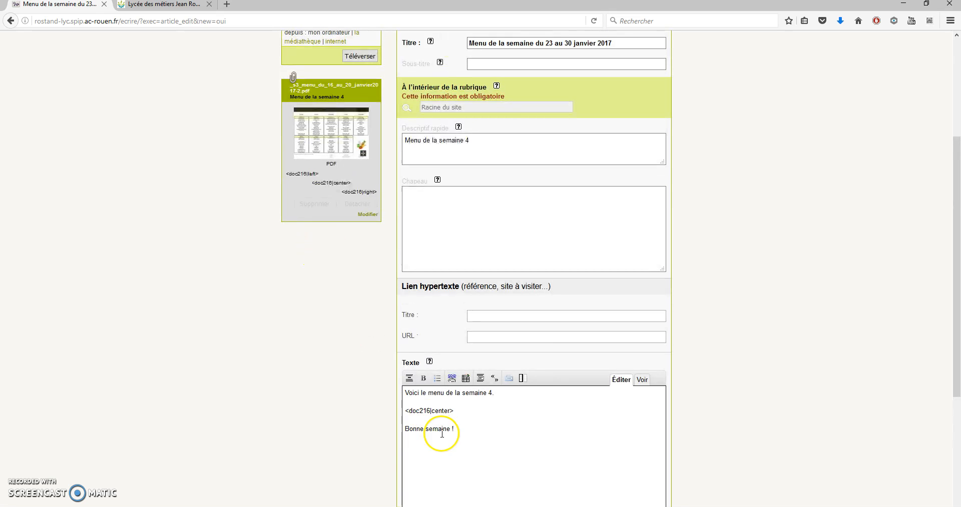
{"action": "scroll", "coordinate": [260, 268], "scroll_direction": "up", "scroll_amount": 1}
{"action": "scroll", "coordinate": [260, 268], "scroll_direction": "up", "scroll_amount": 2}
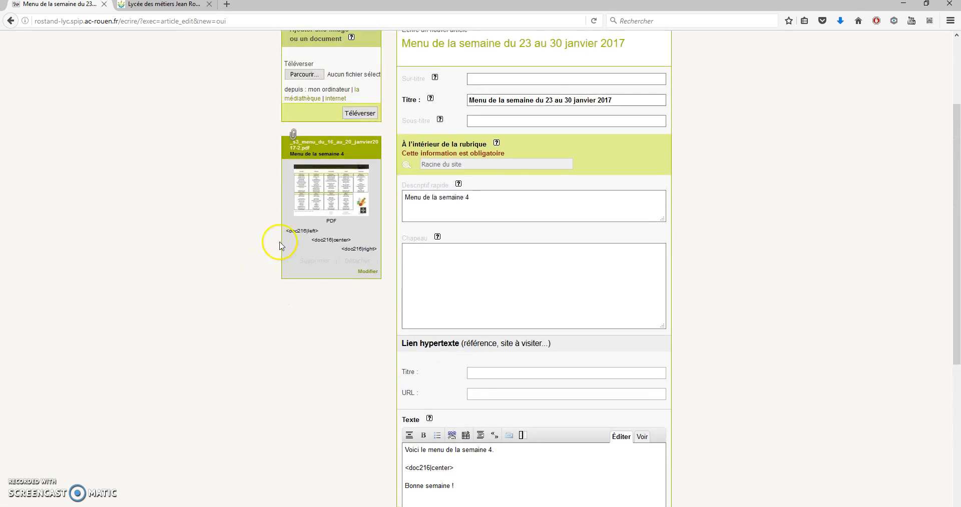
{"action": "left_click", "coordinate": [364, 116]}
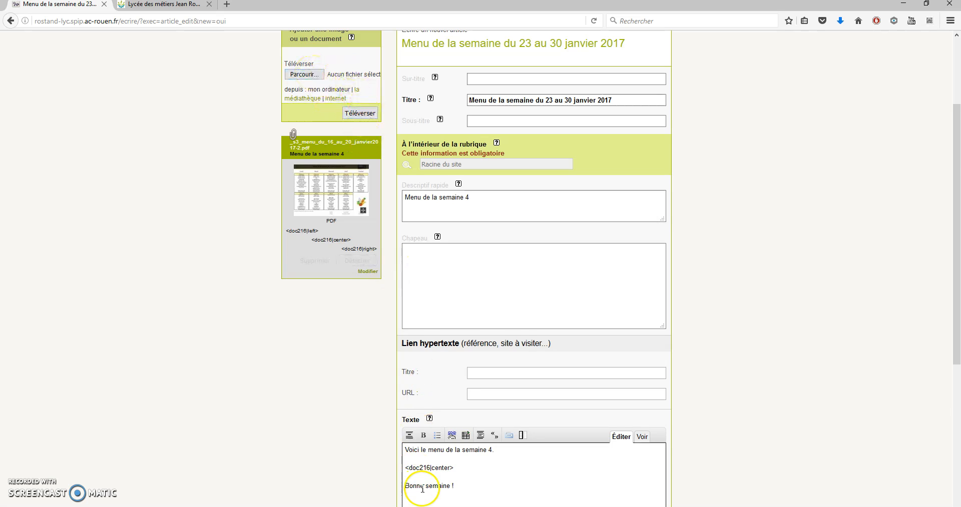
{"action": "scroll", "coordinate": [408, 470], "scroll_direction": "down", "scroll_amount": 2}
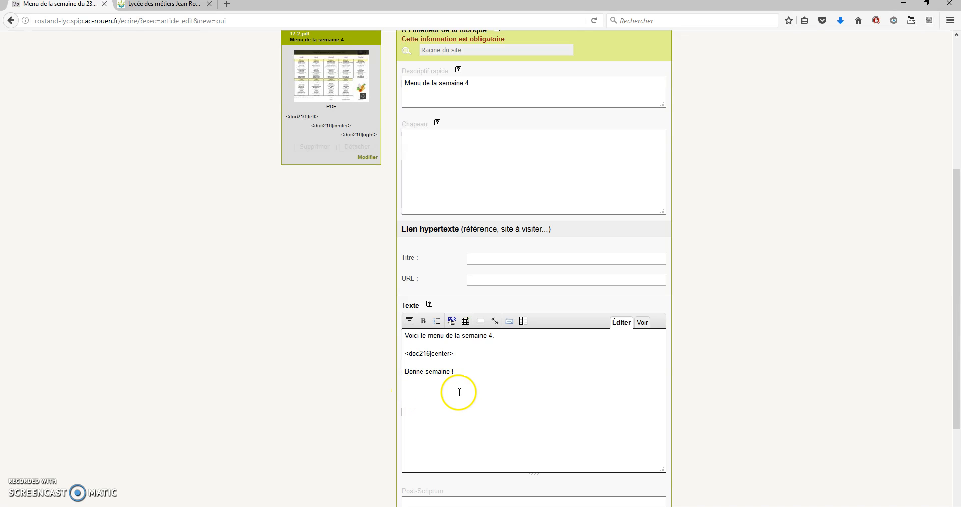
{"action": "left_click", "coordinate": [429, 353]}
{"action": "left_click", "coordinate": [418, 406]}
{"action": "scroll", "coordinate": [445, 420], "scroll_direction": "up", "scroll_amount": 5}
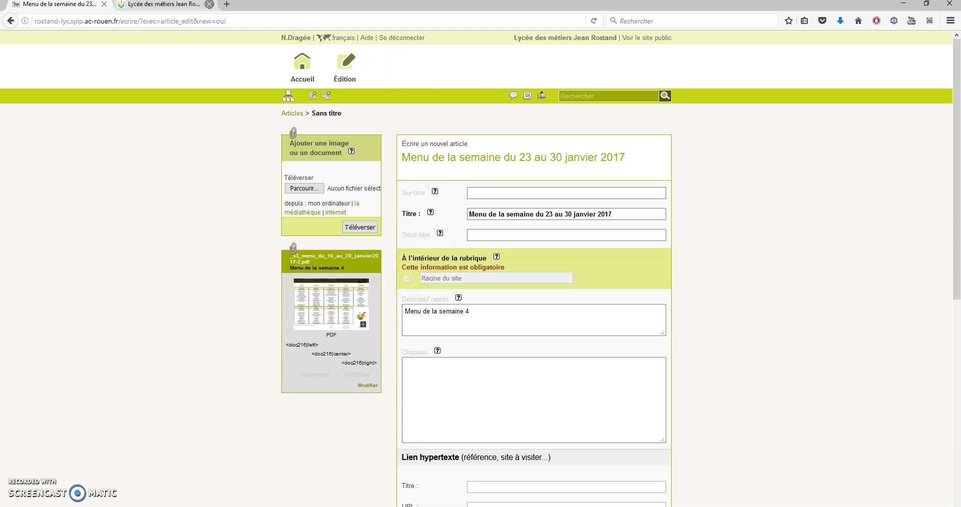
Step: Place the article in the Restauration scolaire section under Vie scolaire and save the article
{"action": "left_click", "coordinate": [129, 5]}
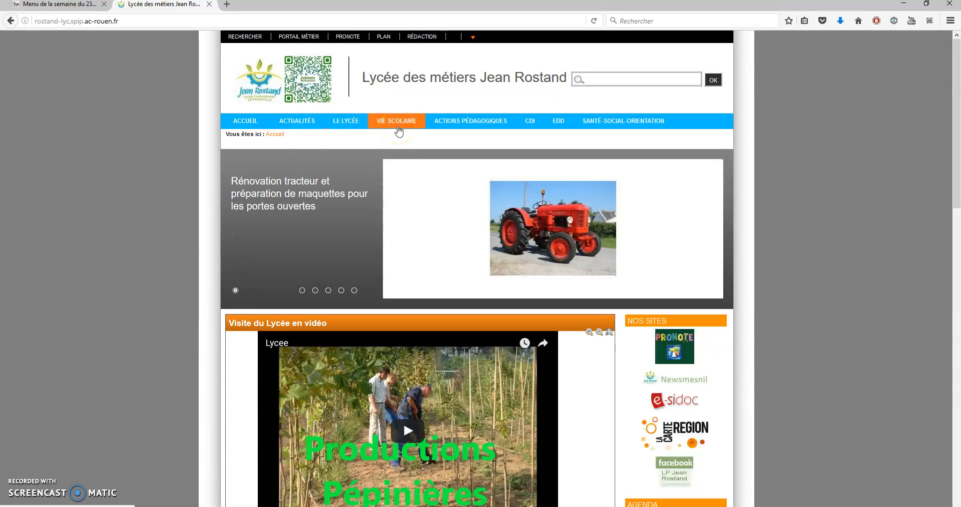
{"action": "left_click", "coordinate": [50, 10]}
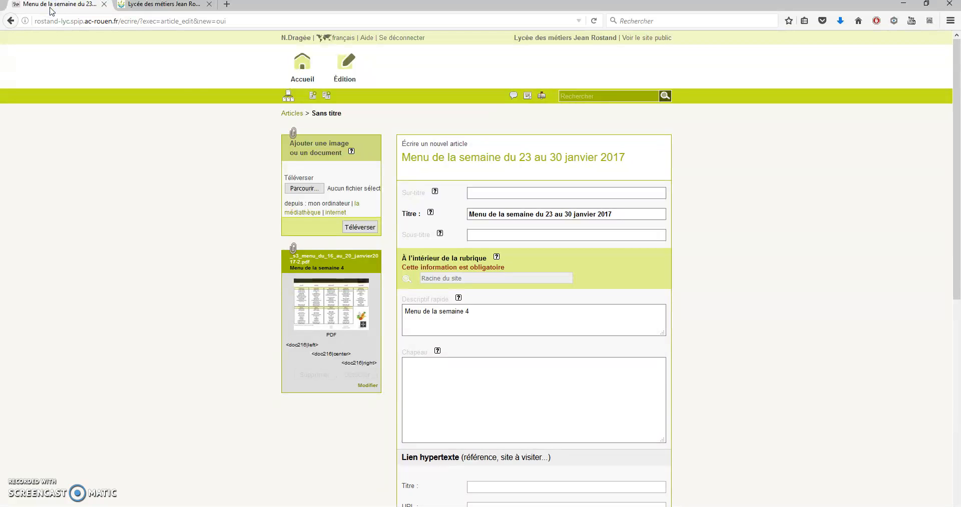
{"action": "left_click", "coordinate": [342, 201]}
{"action": "left_click", "coordinate": [408, 280]}
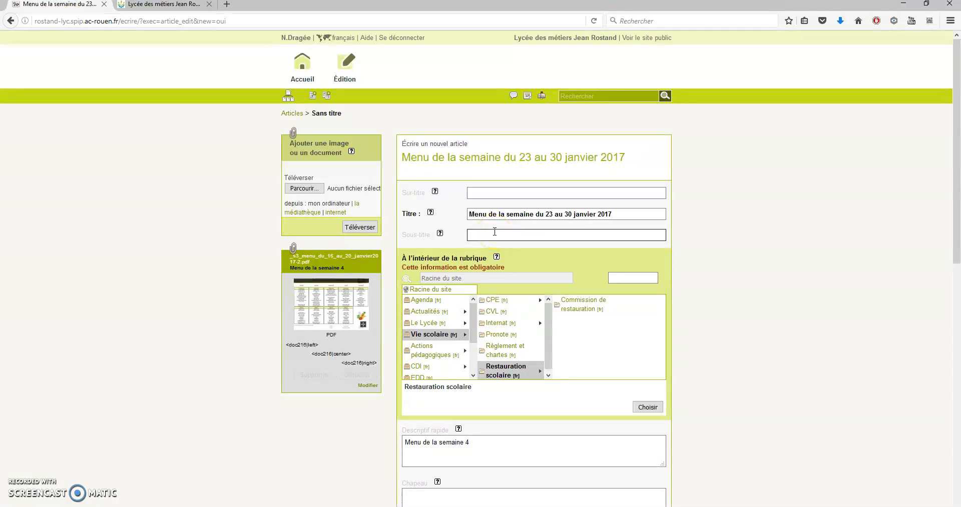
{"action": "left_click", "coordinate": [430, 336]}
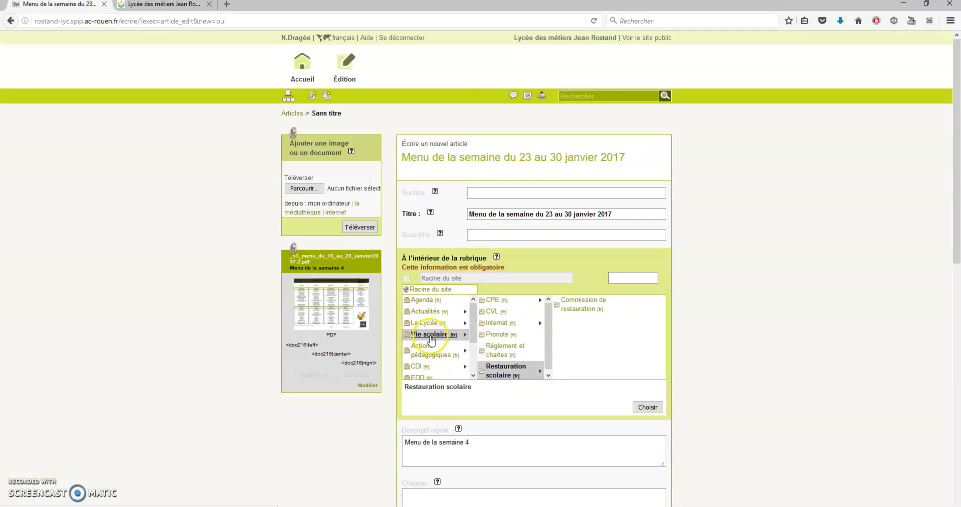
{"action": "left_click", "coordinate": [509, 372]}
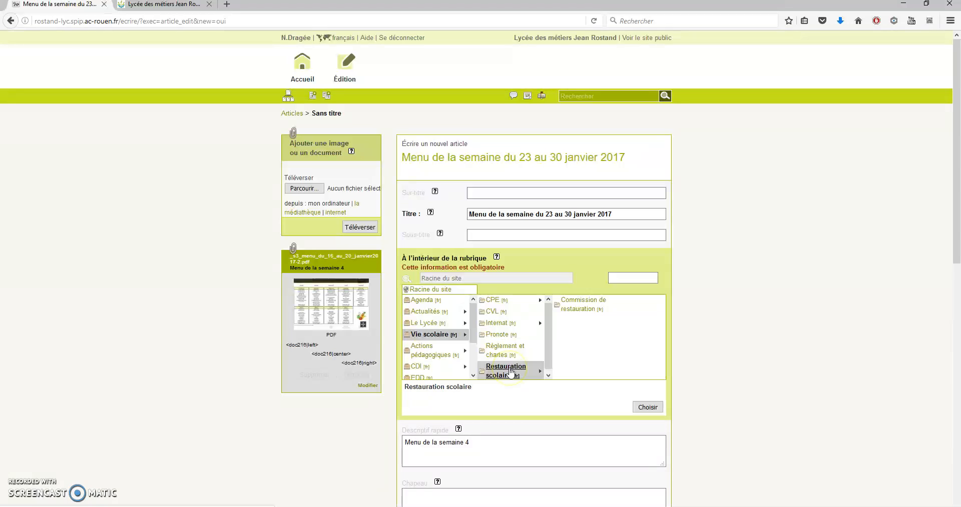
{"action": "left_click", "coordinate": [650, 408]}
{"action": "left_click", "coordinate": [650, 407]}
{"action": "left_click", "coordinate": [614, 360]}
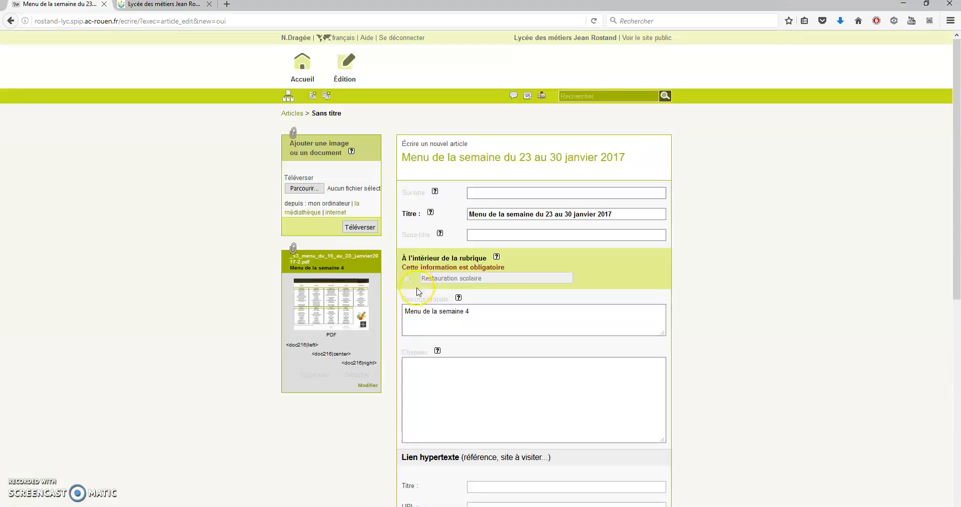
{"action": "scroll", "coordinate": [521, 309], "scroll_direction": "down", "scroll_amount": 8}
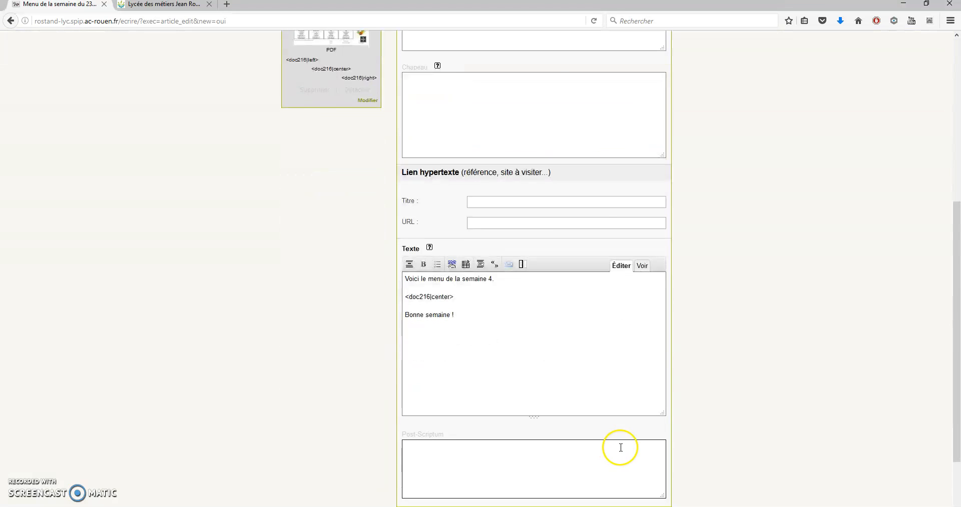
{"action": "left_click", "coordinate": [643, 442]}
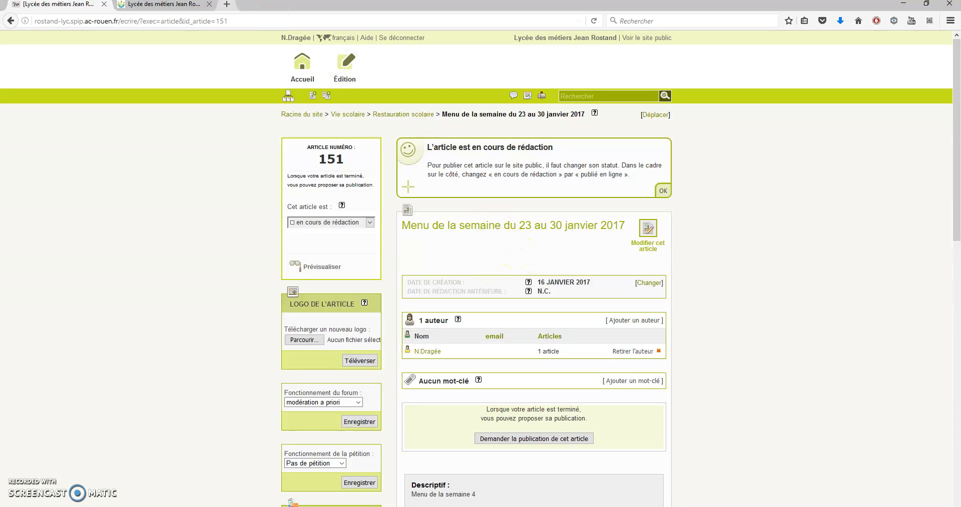
Step: Check the Restauration scolaire articles under Vie scolaire on the public site and return to the article's editing page
{"action": "left_click", "coordinate": [156, 4]}
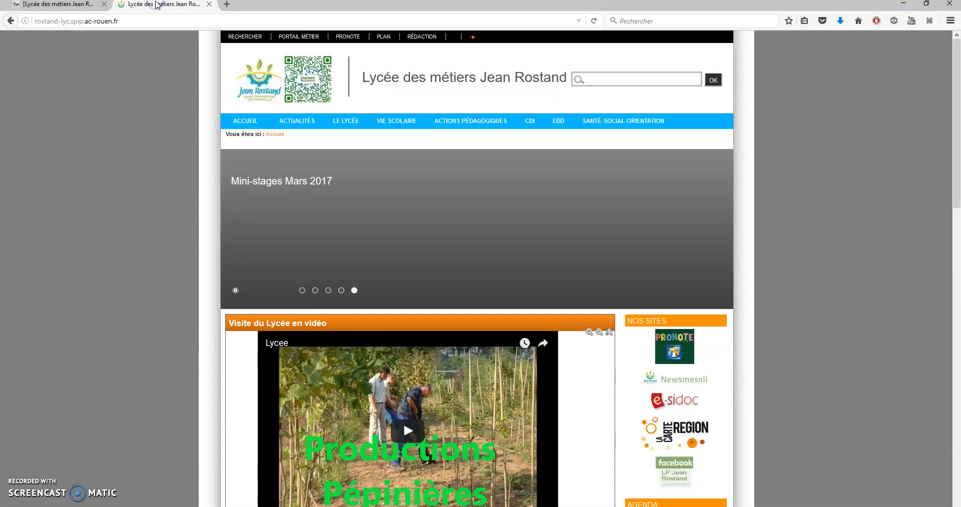
{"action": "left_click", "coordinate": [402, 122]}
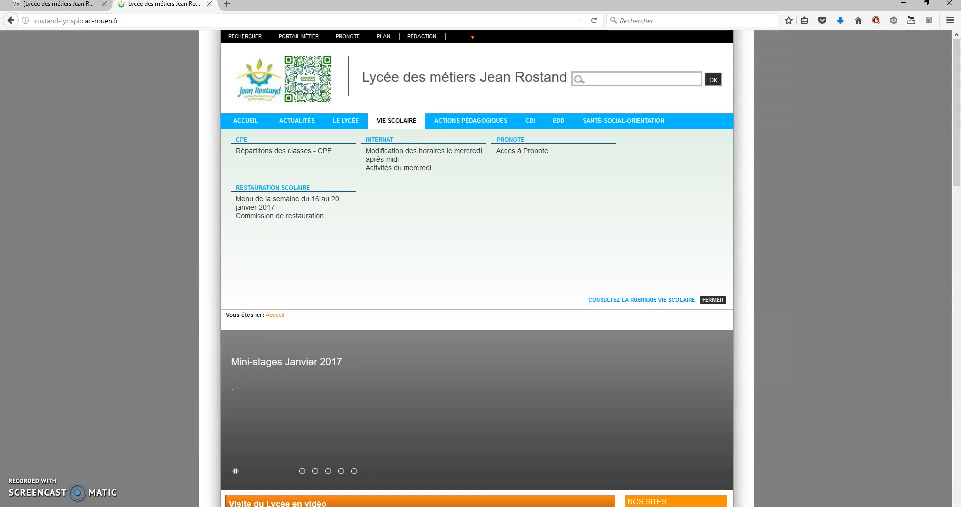
{"action": "left_click", "coordinate": [61, 4]}
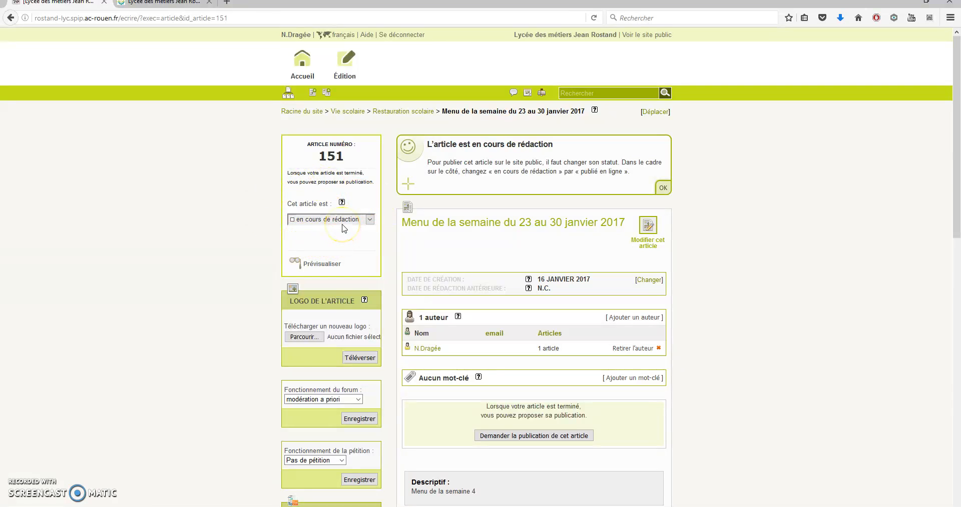
Step: Assign the keyword 2016-2017 from the Année scolaire group to the article, check the Mots clés choices and close the keyword form
{"action": "scroll", "coordinate": [527, 295], "scroll_direction": "down", "scroll_amount": 2}
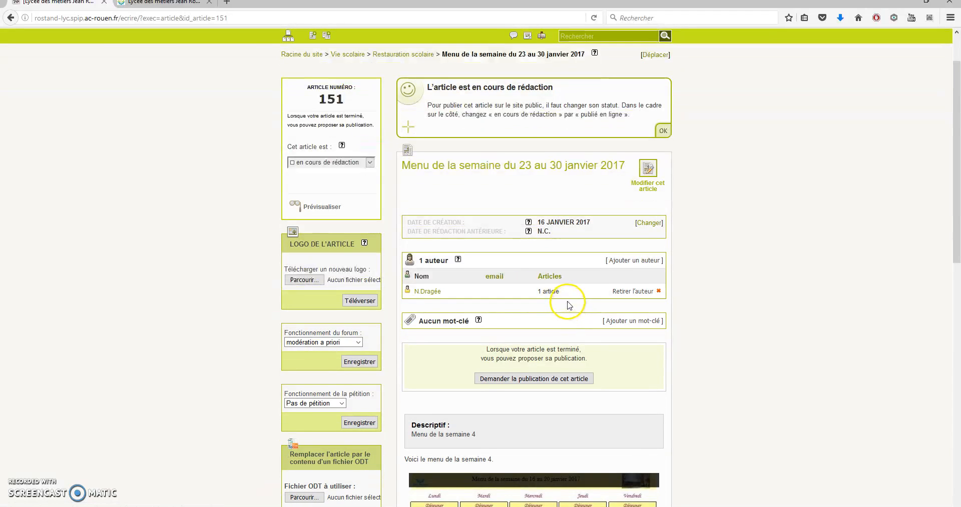
{"action": "scroll", "coordinate": [575, 302], "scroll_direction": "down", "scroll_amount": 2}
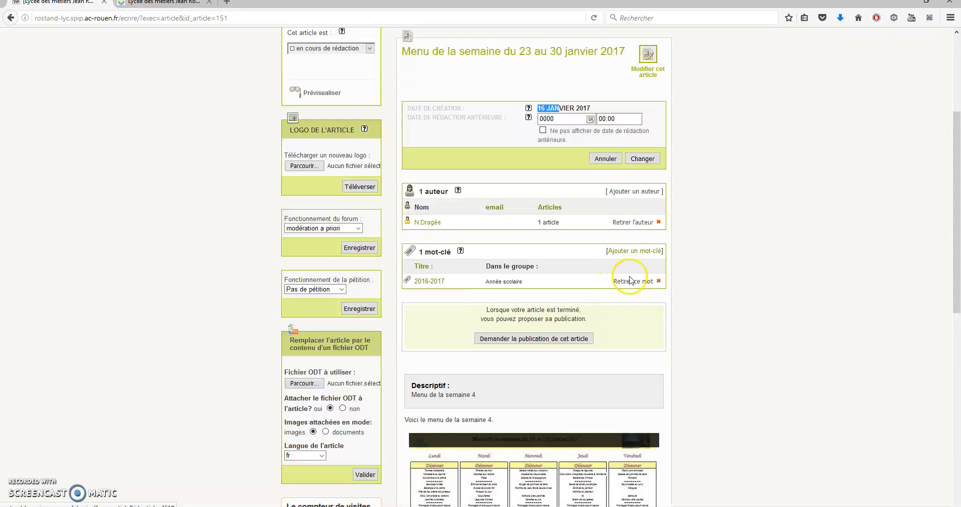
{"action": "left_click", "coordinate": [631, 250]}
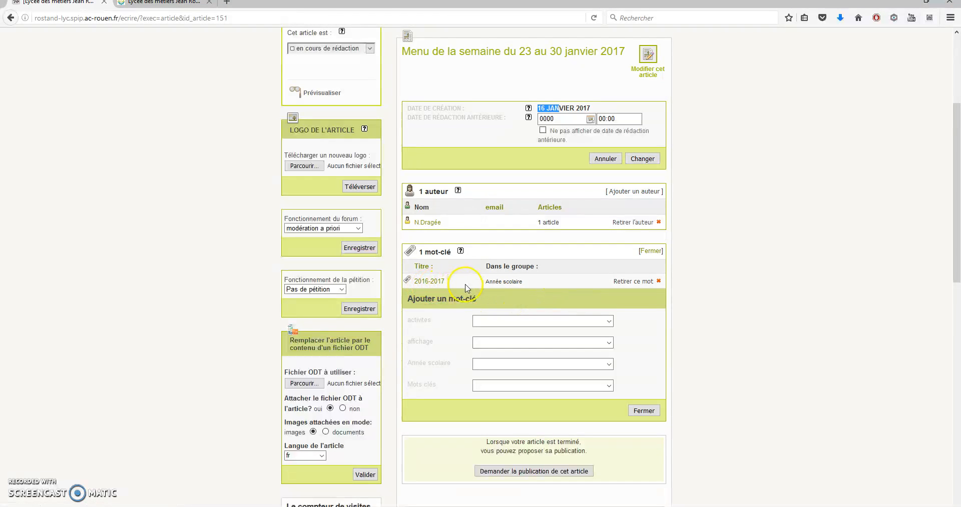
{"action": "left_click", "coordinate": [608, 364]}
{"action": "left_click", "coordinate": [651, 362]}
{"action": "left_click", "coordinate": [609, 386]}
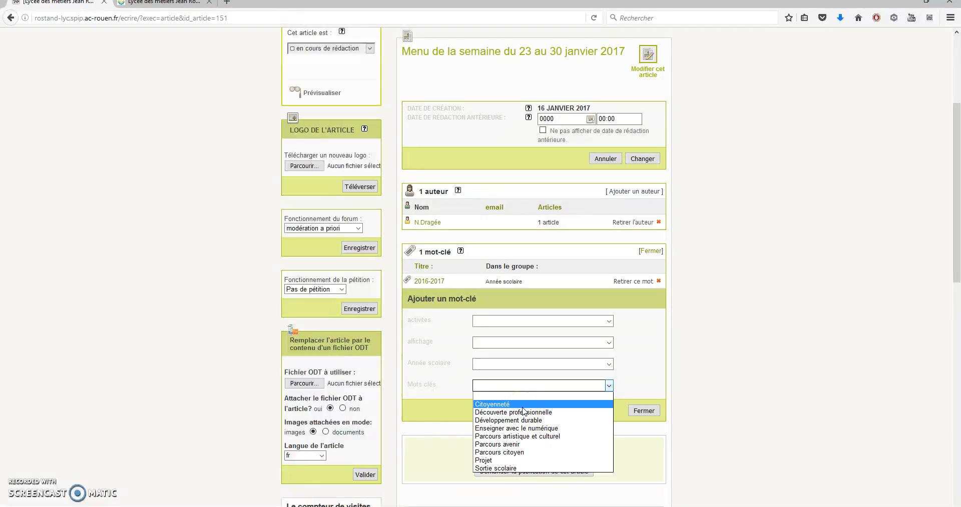
{"action": "left_click", "coordinate": [609, 386]}
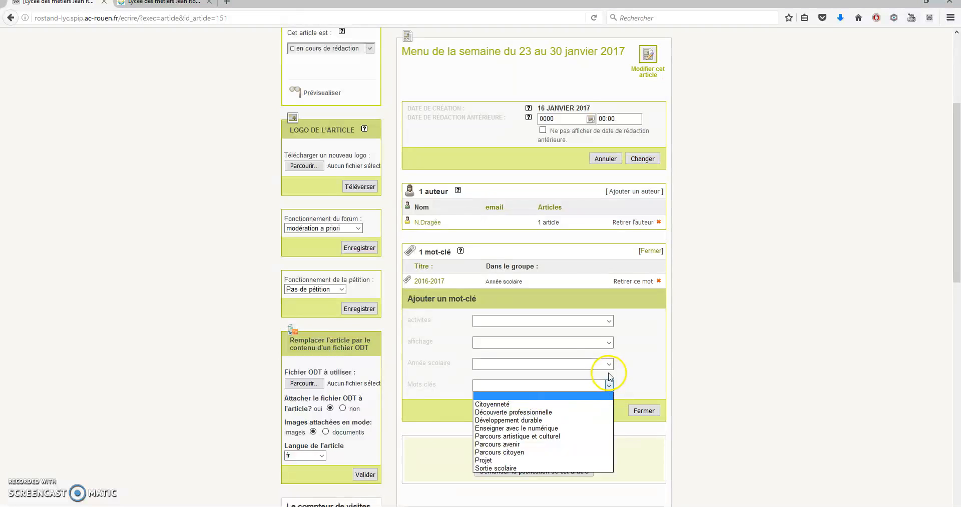
{"action": "left_click", "coordinate": [646, 411]}
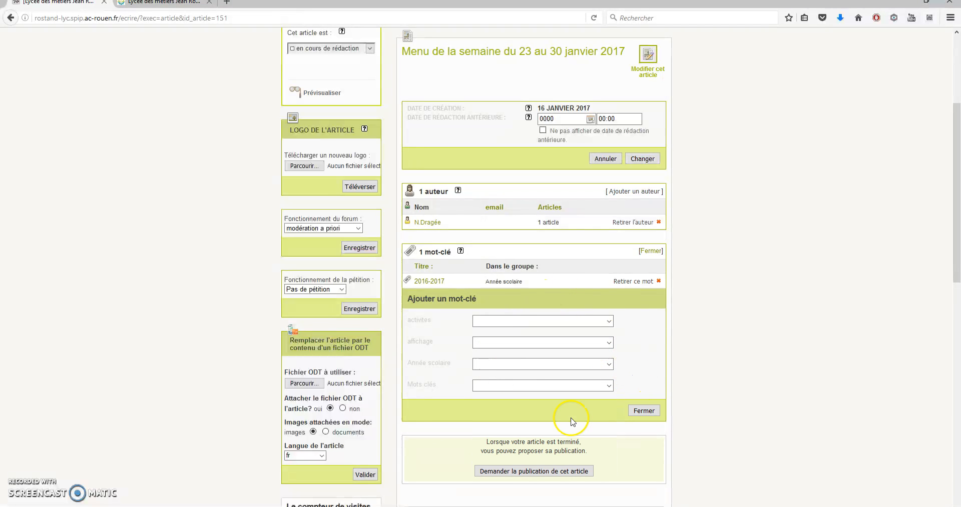
{"action": "left_click", "coordinate": [645, 411]}
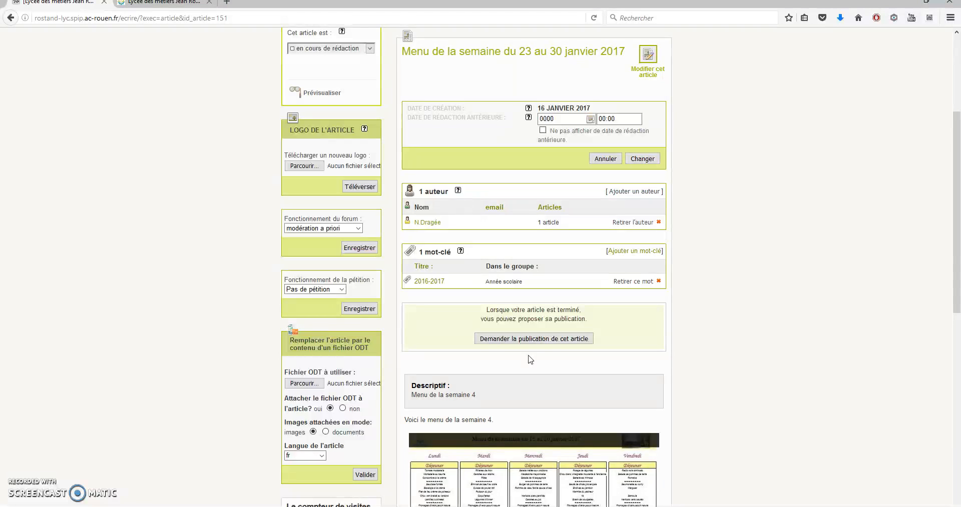
Step: Request publication of the article and confirm the status change
{"action": "left_click", "coordinate": [529, 340]}
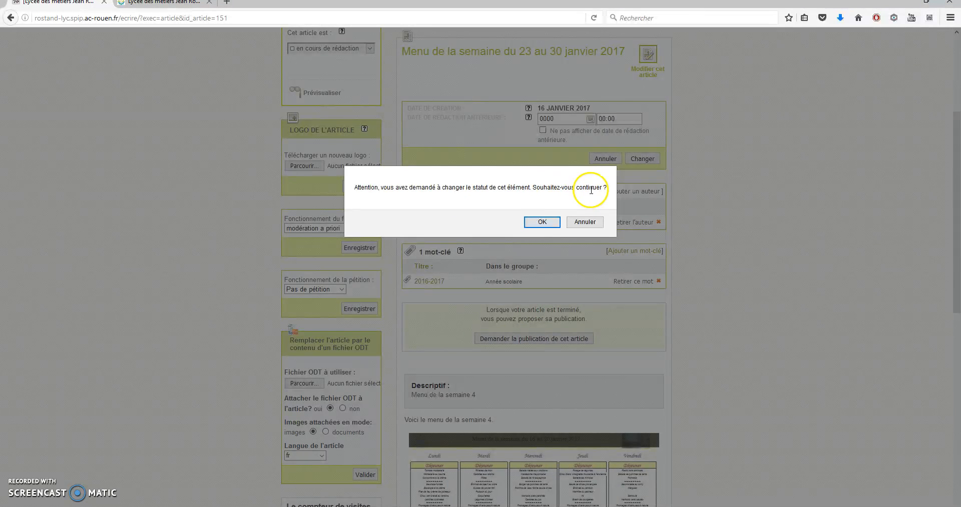
{"action": "left_click", "coordinate": [541, 221]}
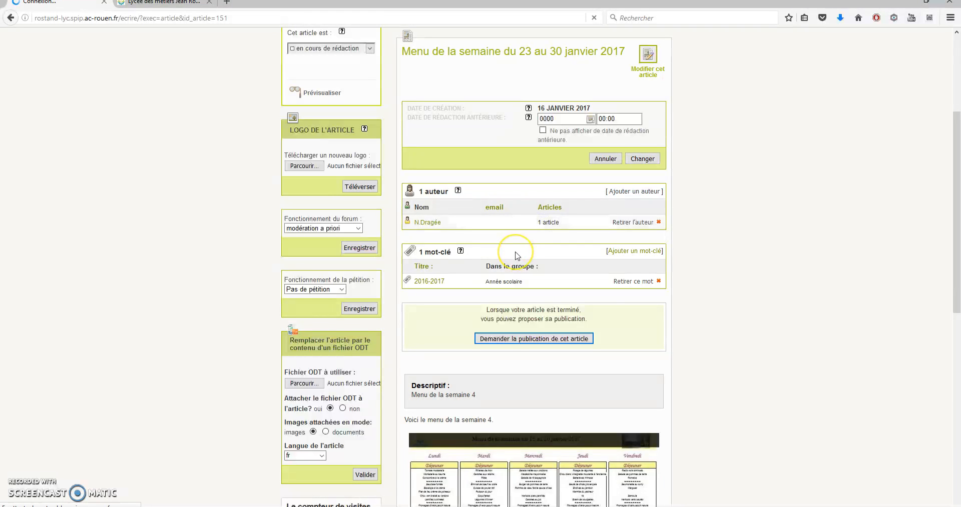
{"action": "scroll", "coordinate": [516, 250], "scroll_direction": "up", "scroll_amount": 2}
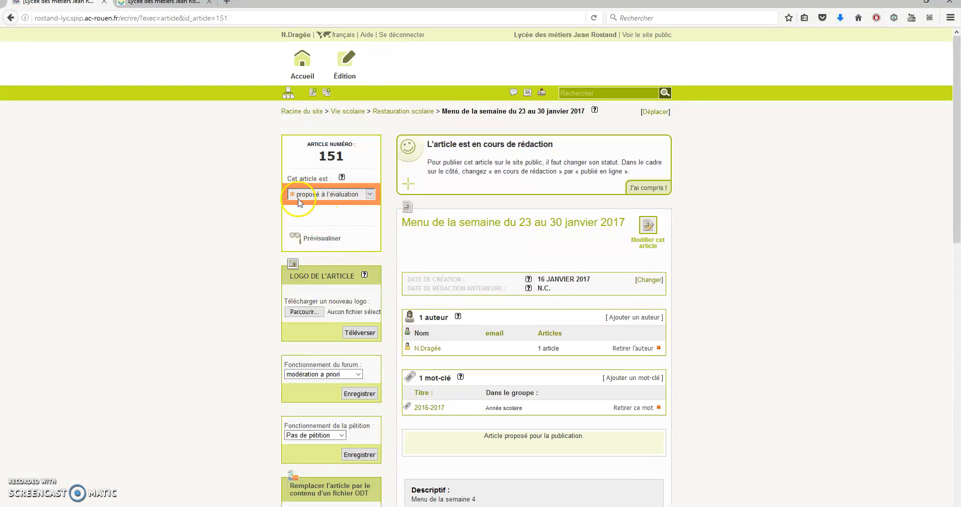
Step: Preview the article, check that the menu image links to its PDF, dismiss the file download and return to the article's editing page
{"action": "left_click", "coordinate": [321, 239]}
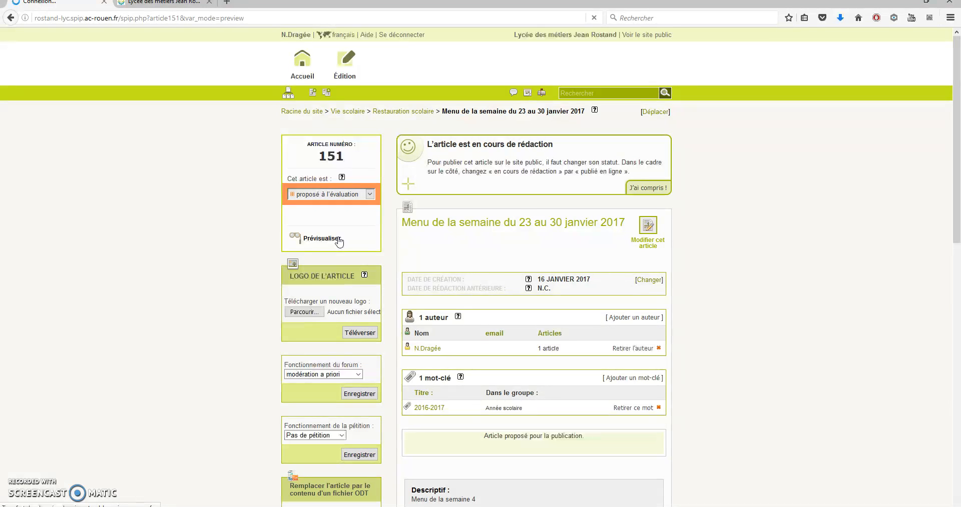
{"action": "left_click", "coordinate": [339, 242]}
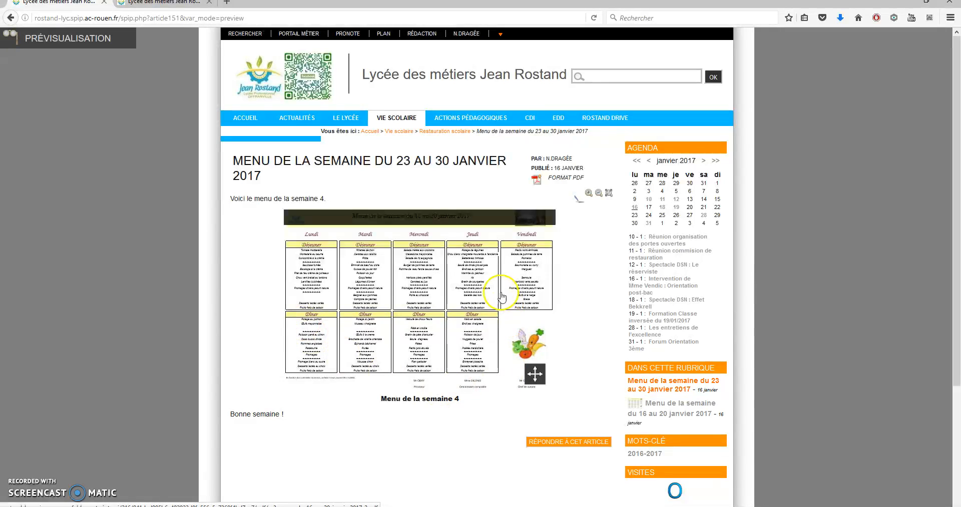
{"action": "left_click", "coordinate": [443, 283]}
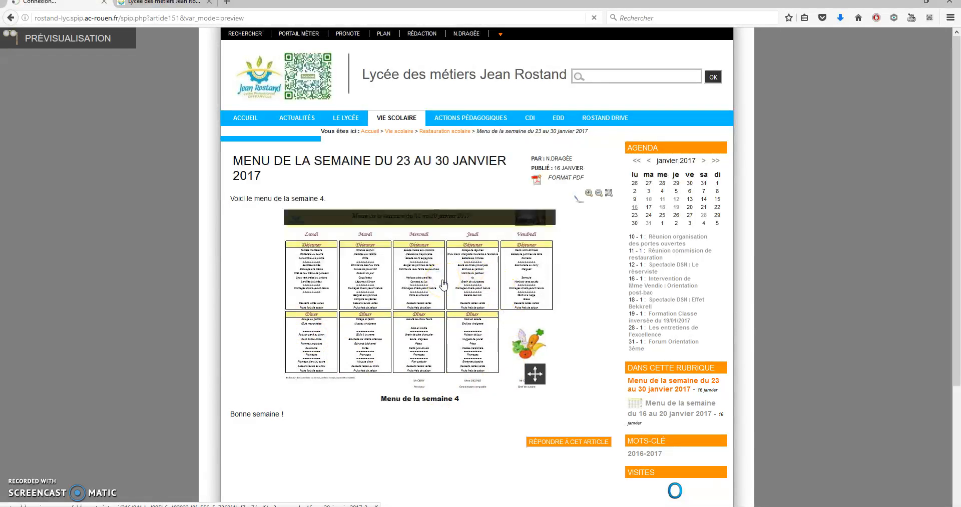
{"action": "left_click", "coordinate": [433, 251]}
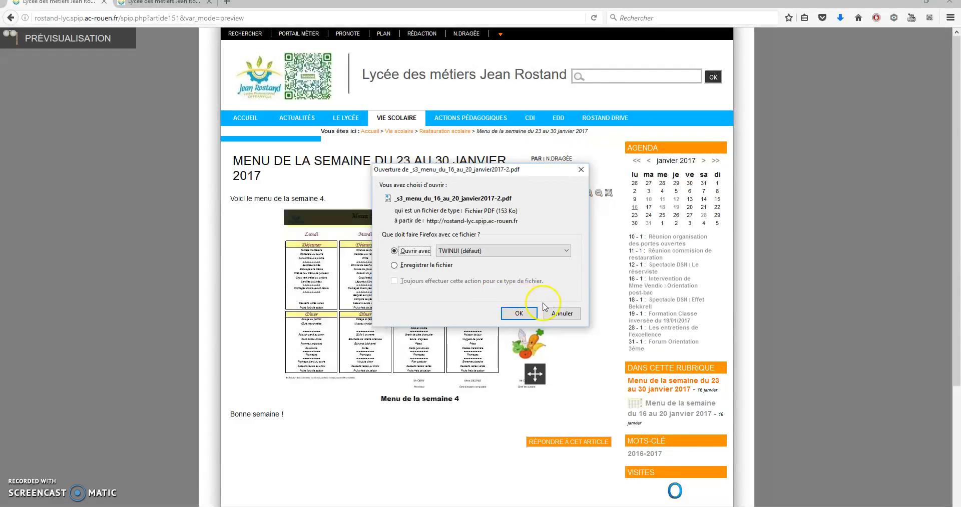
{"action": "left_click", "coordinate": [562, 315]}
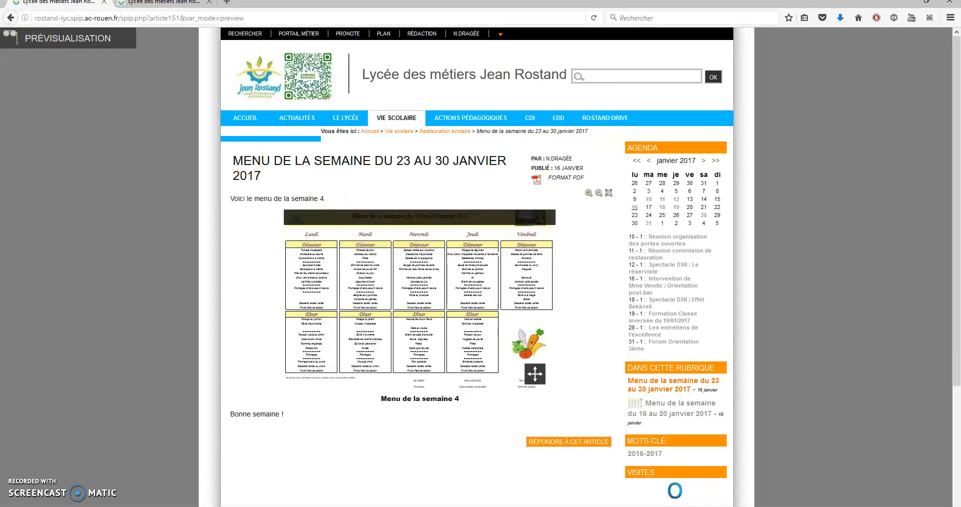
{"action": "left_click", "coordinate": [10, 18]}
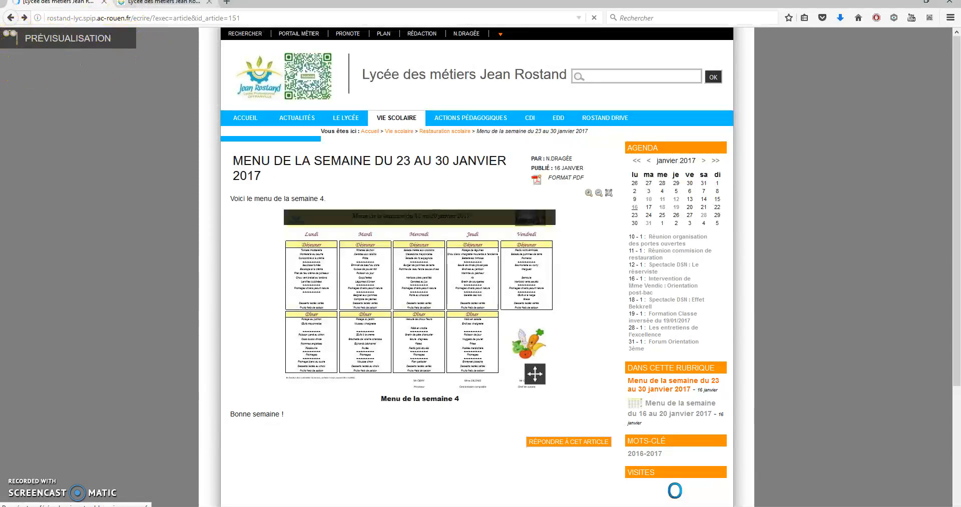
Step: Check the public site's Vie scolaire entries, and review the article's editing page, including its content, attached document and logo settings
{"action": "left_click", "coordinate": [135, 7]}
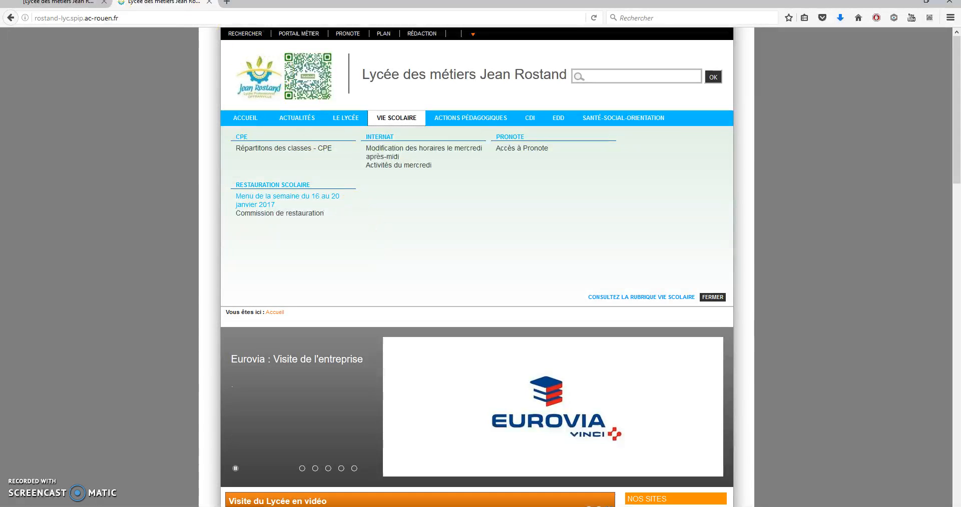
{"action": "left_click", "coordinate": [59, 2]}
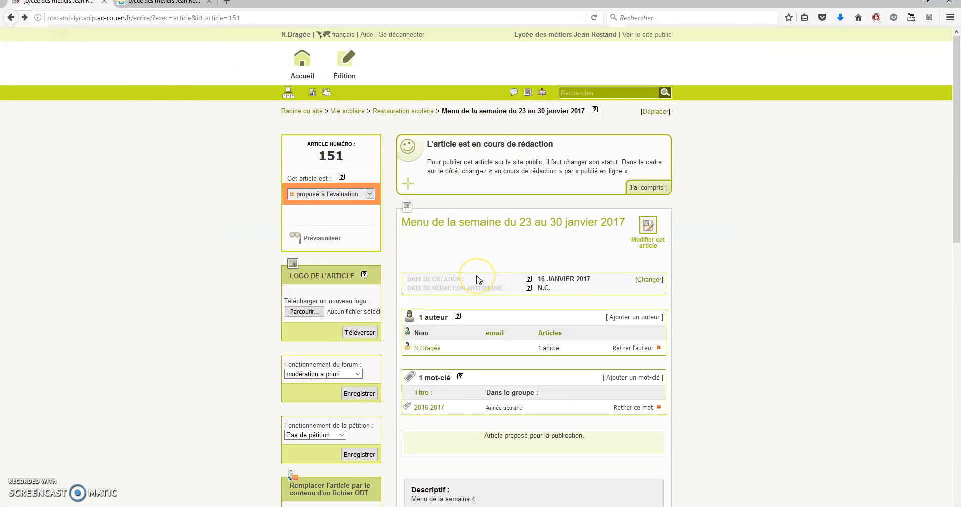
{"action": "scroll", "coordinate": [476, 279], "scroll_direction": "down", "scroll_amount": 4}
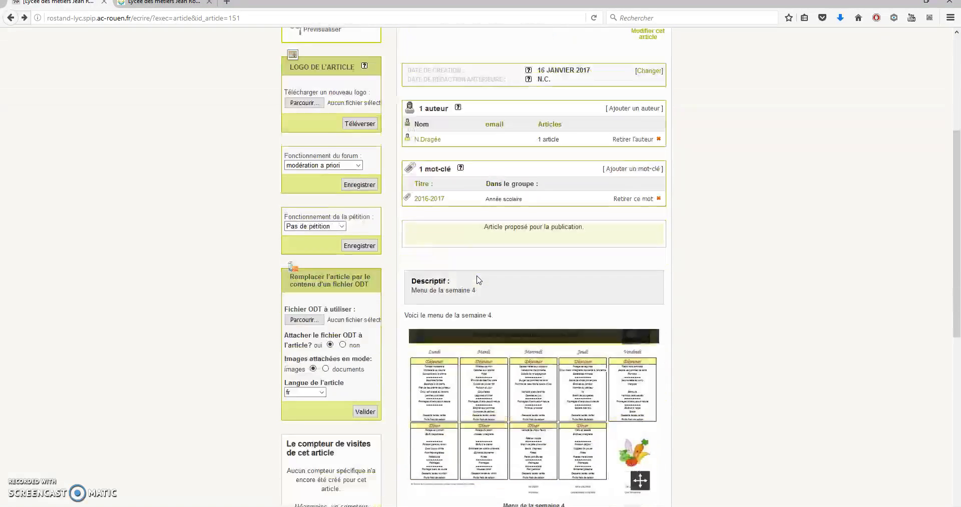
{"action": "scroll", "coordinate": [477, 280], "scroll_direction": "down", "scroll_amount": 5}
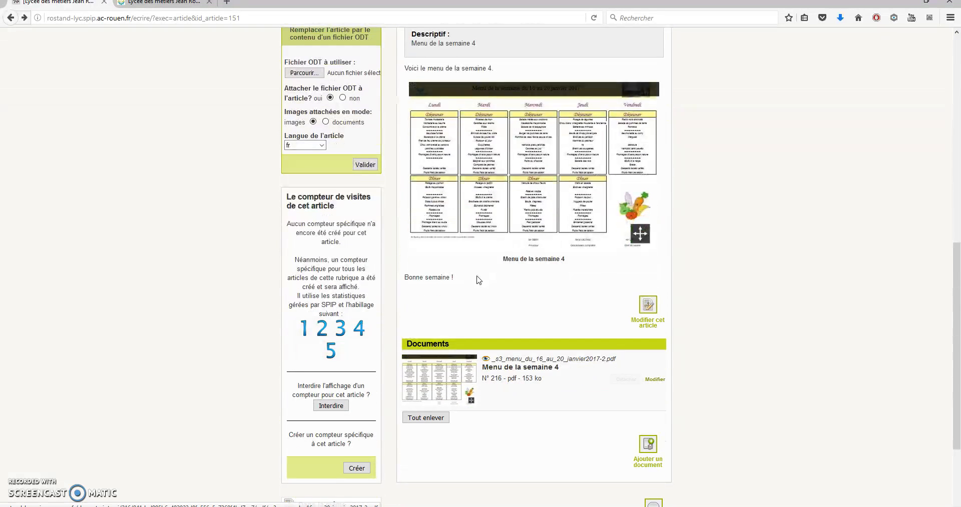
{"action": "scroll", "coordinate": [476, 280], "scroll_direction": "up", "scroll_amount": 5}
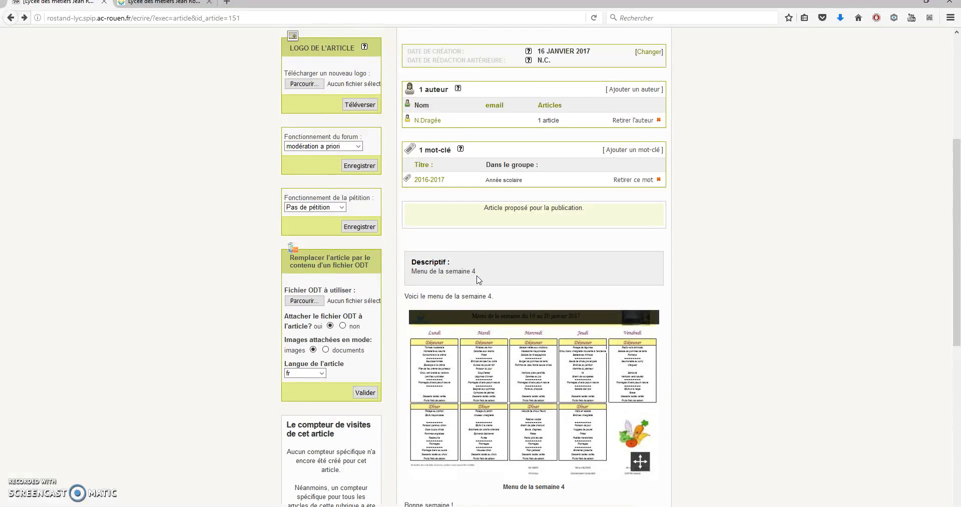
{"action": "scroll", "coordinate": [477, 279], "scroll_direction": "up", "scroll_amount": 1}
{"action": "scroll", "coordinate": [476, 280], "scroll_direction": "up", "scroll_amount": 2}
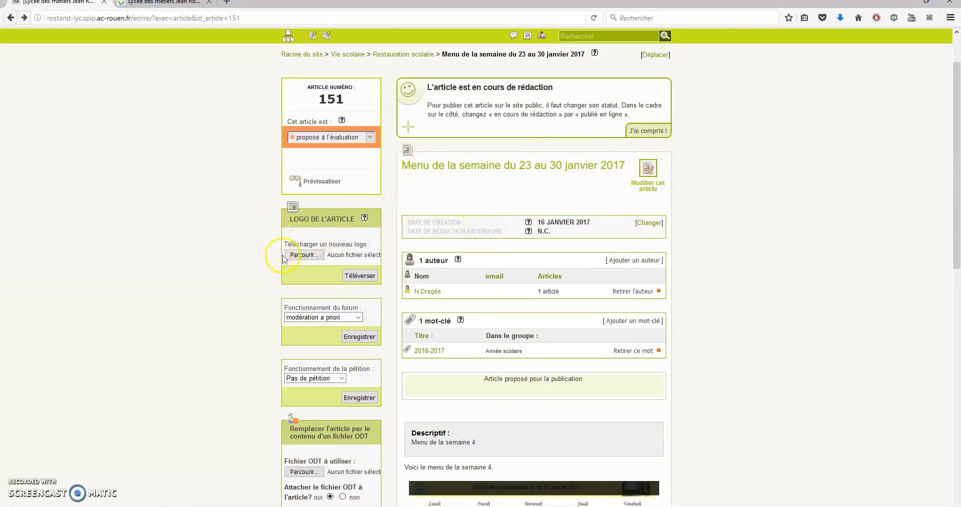
{"action": "left_click", "coordinate": [365, 221]}
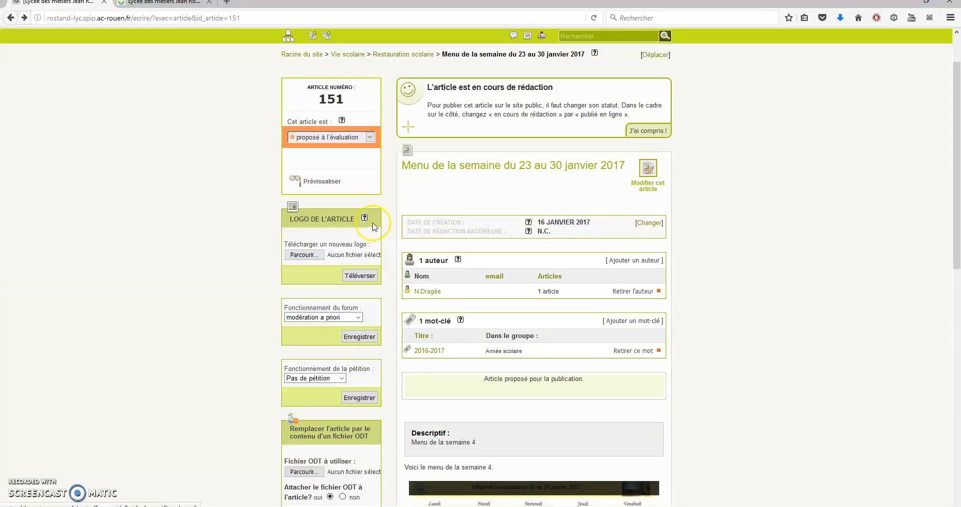
{"action": "scroll", "coordinate": [367, 223], "scroll_direction": "up", "scroll_amount": 2}
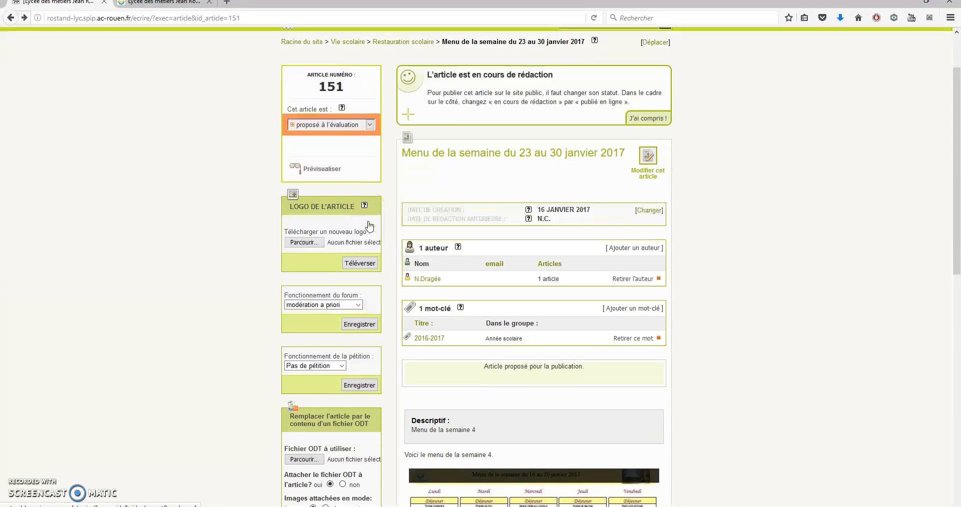